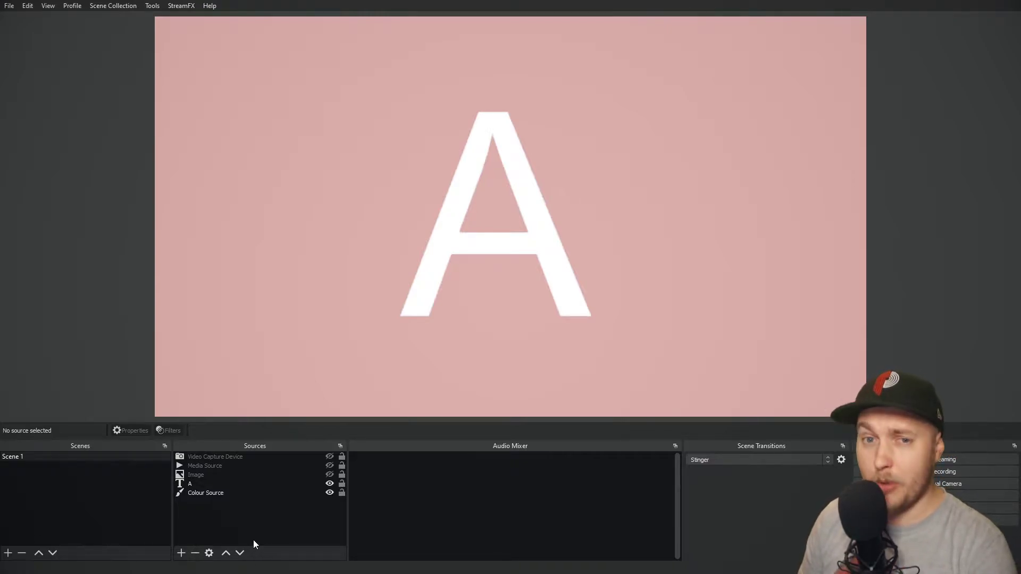
Show the beach background and the green-screen dog video, then select the dog's Media Source.
left_click(330, 475)
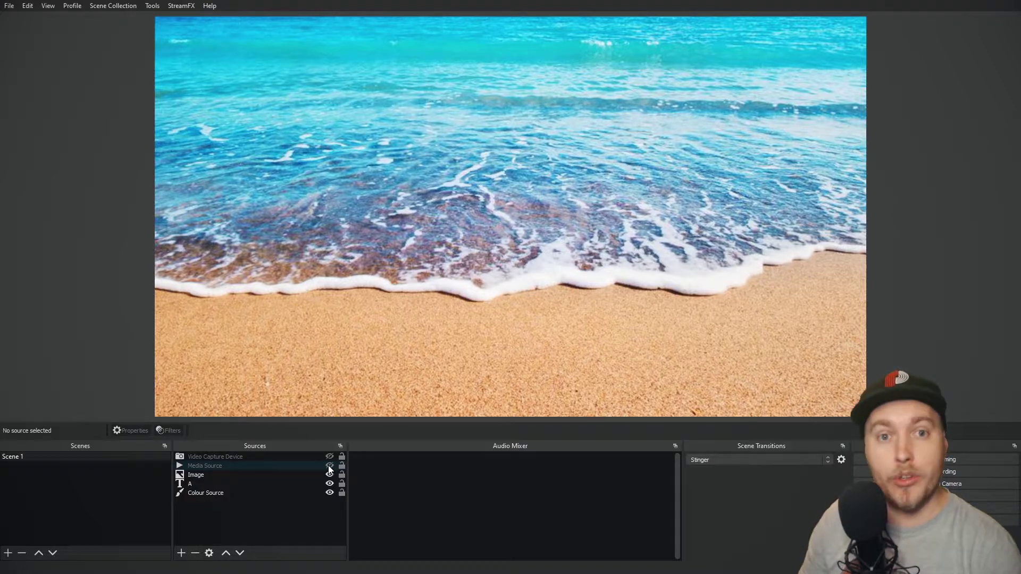
left_click(329, 466)
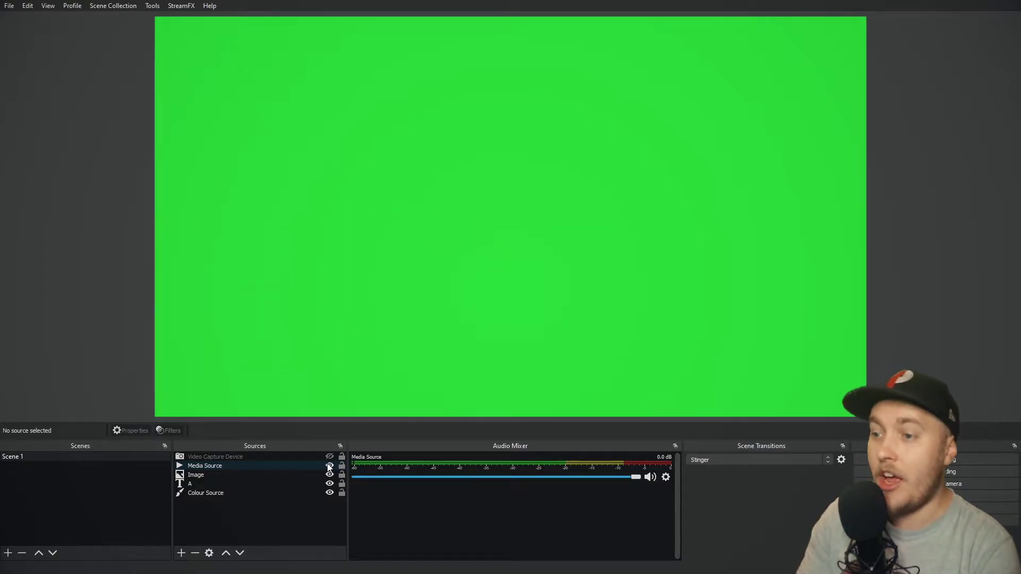
left_click(329, 466)
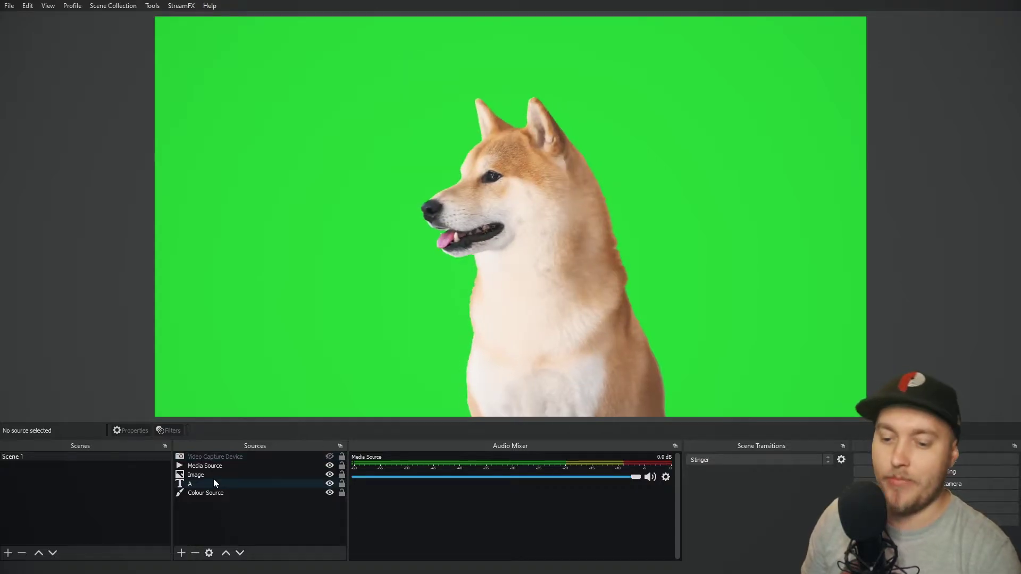
left_click(207, 465)
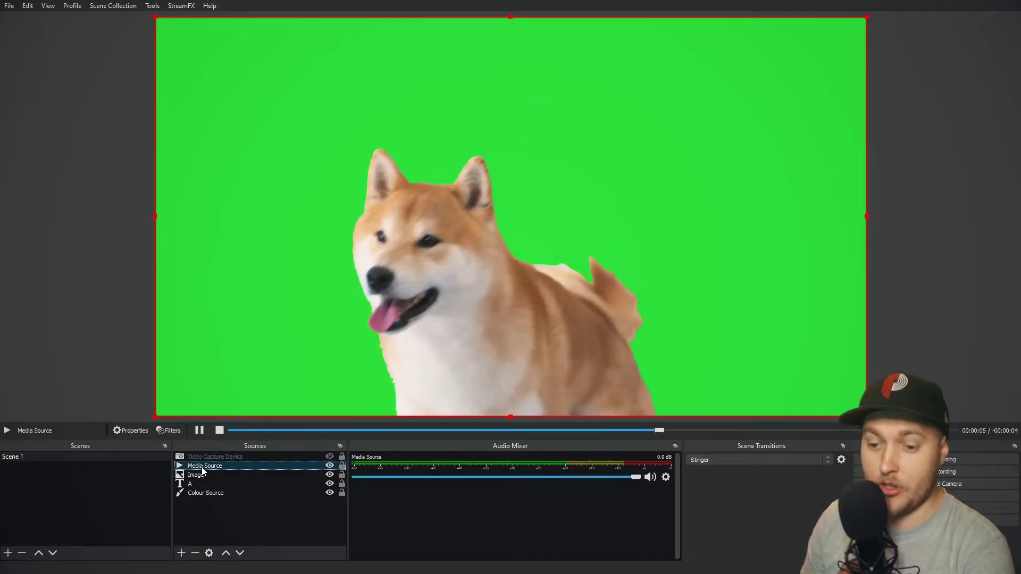
Add a Chroma Key effect filter to the Media Source through its Filters window.
right_click(202, 466)
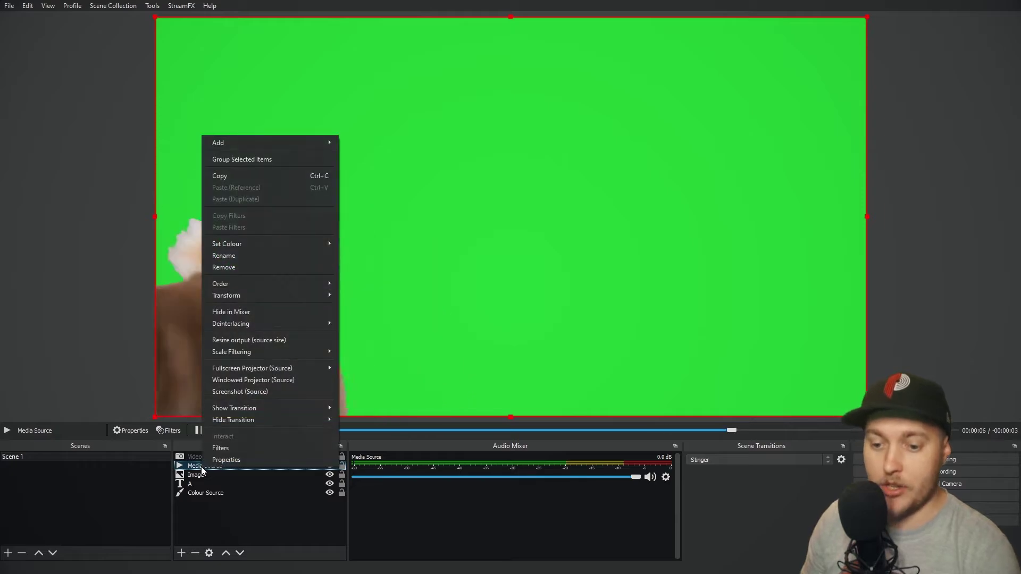
left_click(233, 448)
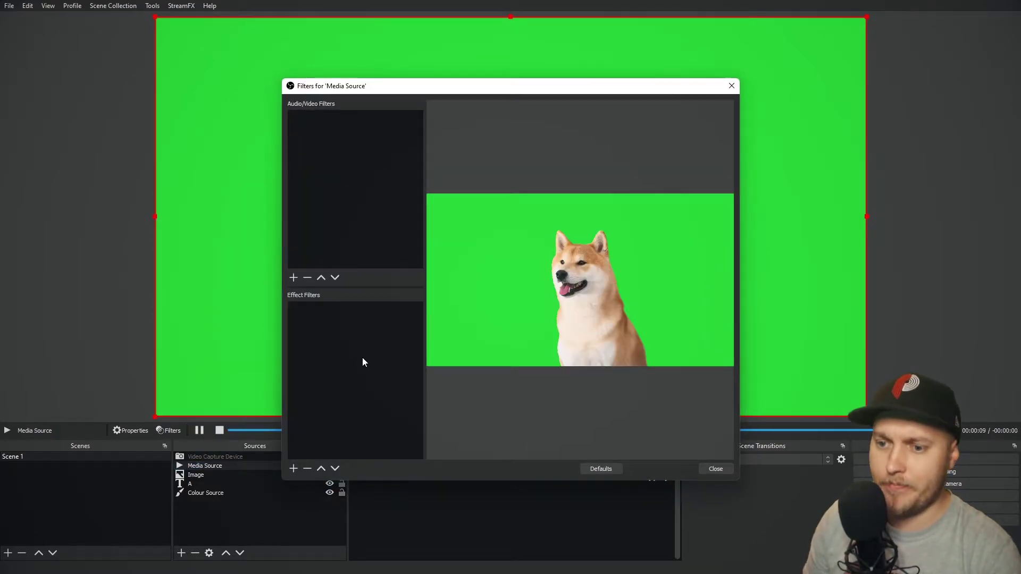
left_click(292, 468)
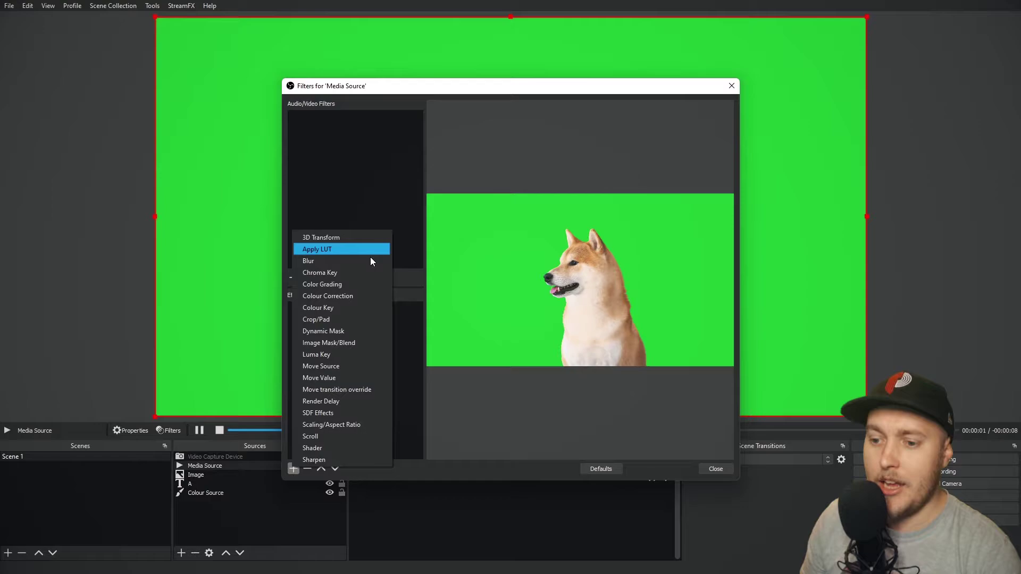
left_click(318, 274)
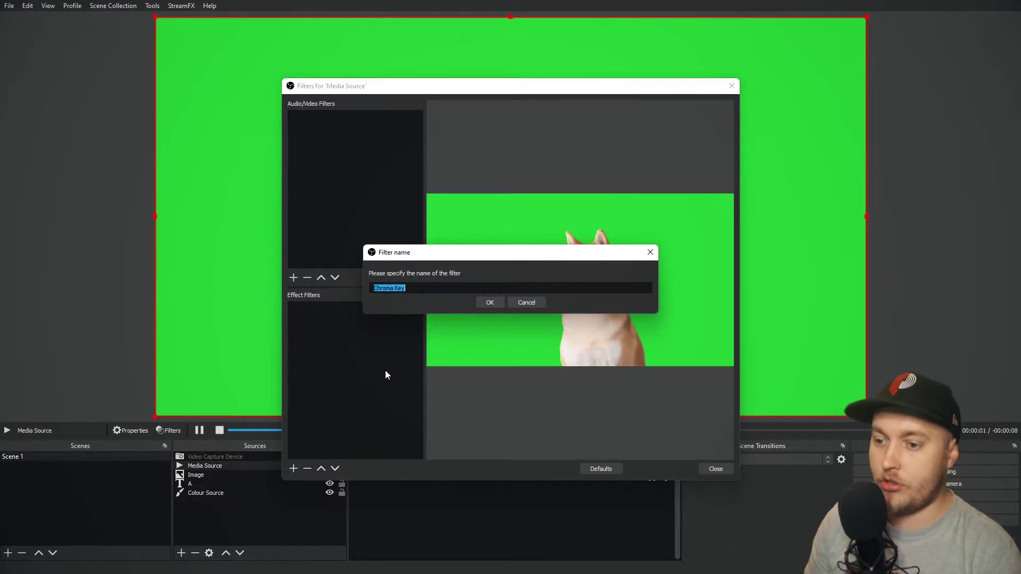
left_click(490, 302)
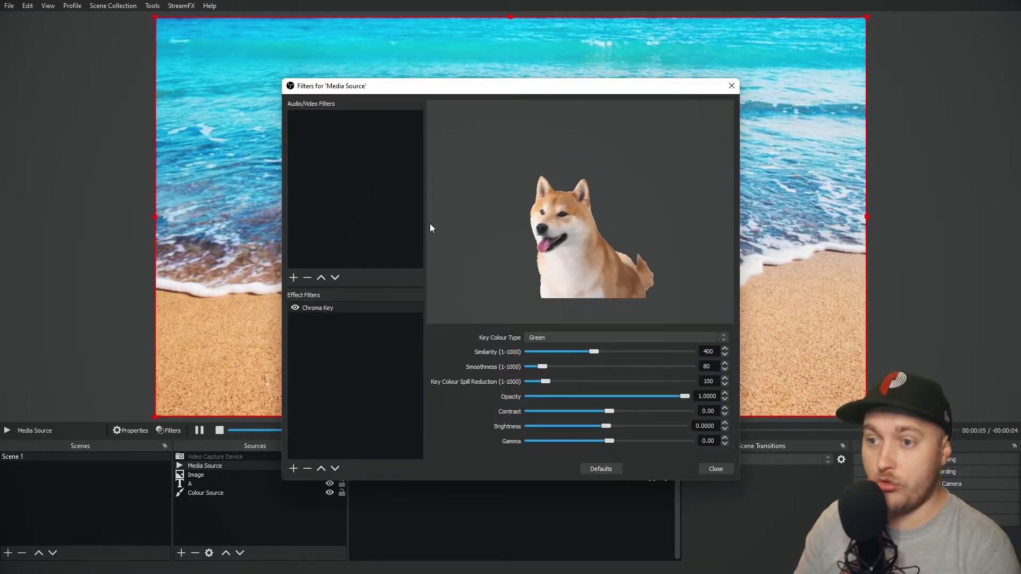
Drop Chroma Key Similarity from 400 to about 183, shifting the Filters window to check the canvas.
left_click_drag(463, 87, 769, 412)
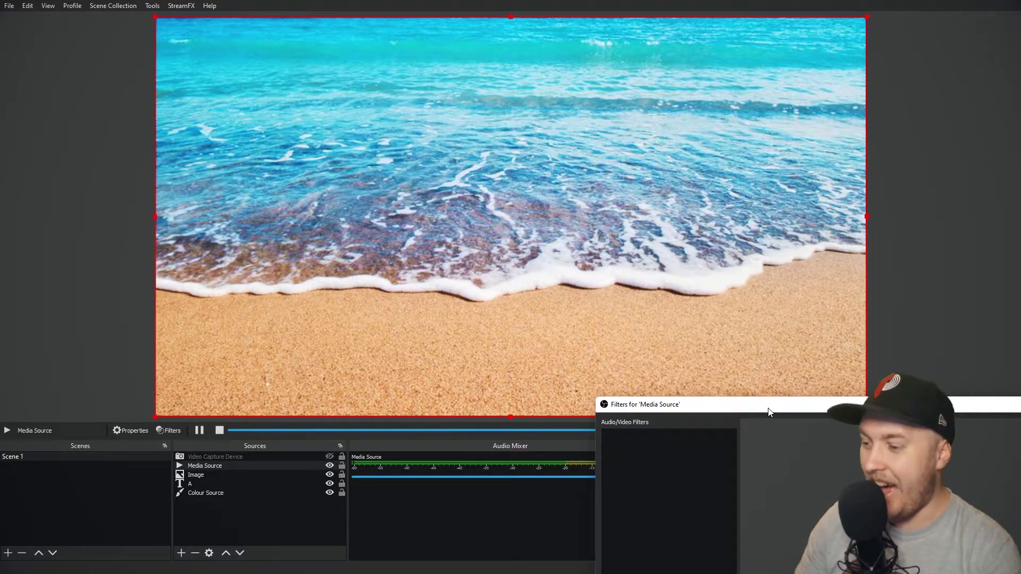
left_click_drag(769, 409, 588, 133)
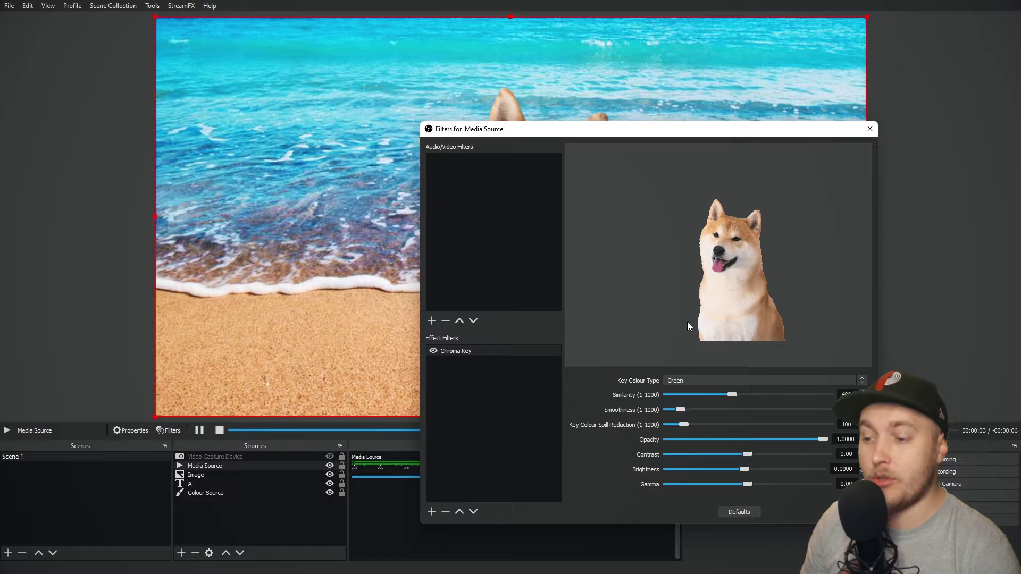
left_click_drag(729, 397, 694, 395)
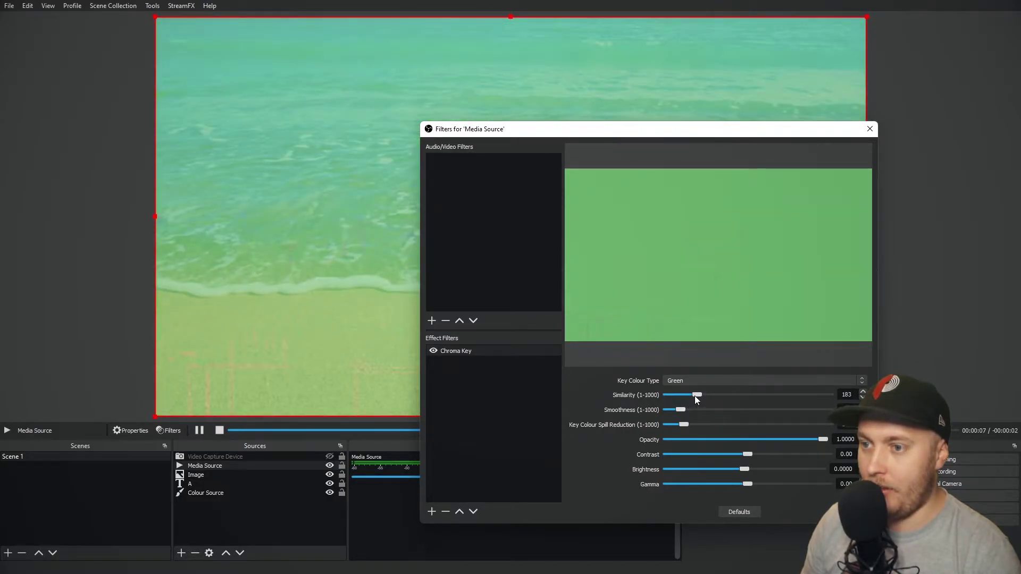
left_click_drag(588, 137, 862, 443)
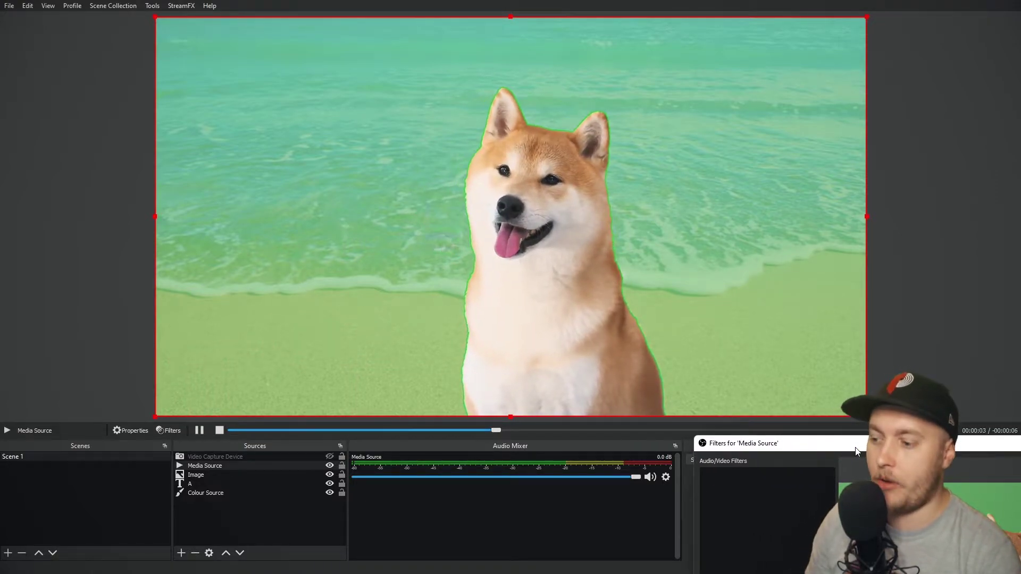
left_click_drag(856, 450, 650, 53)
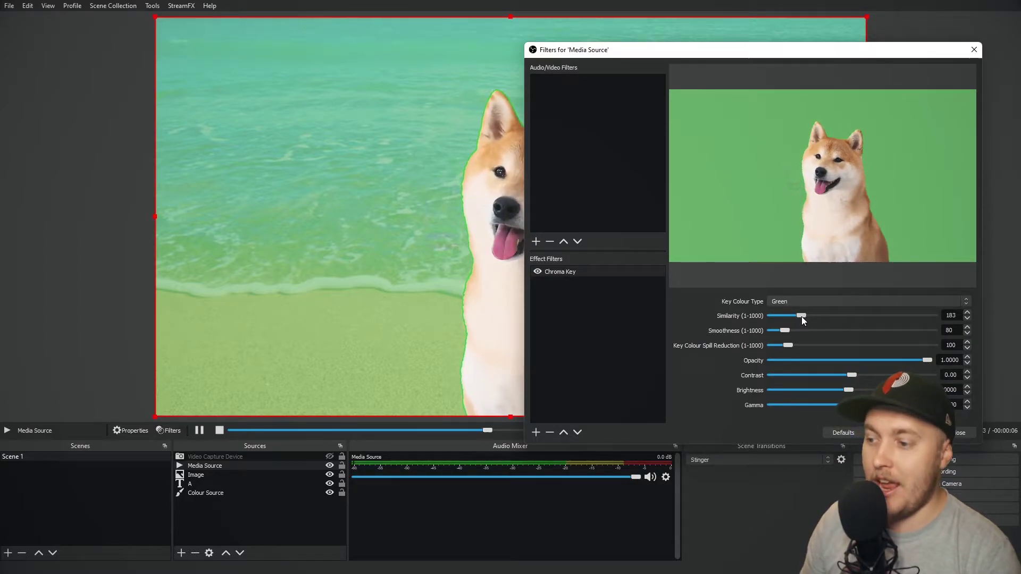
Try Similarity values 107, 147 and 345, settling the Chroma Key Similarity at 355.
left_click_drag(802, 317, 791, 317)
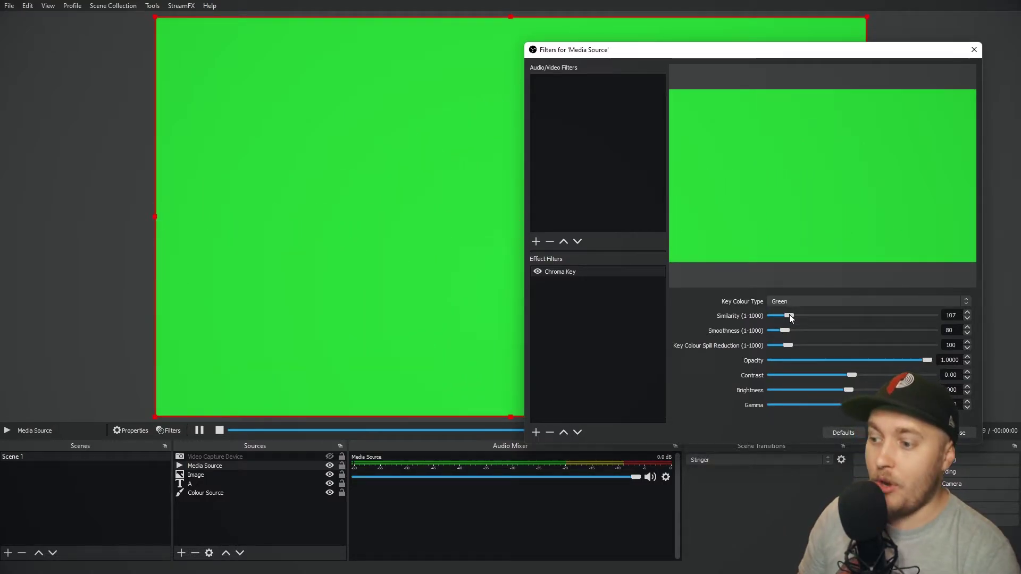
left_click_drag(791, 317, 841, 315)
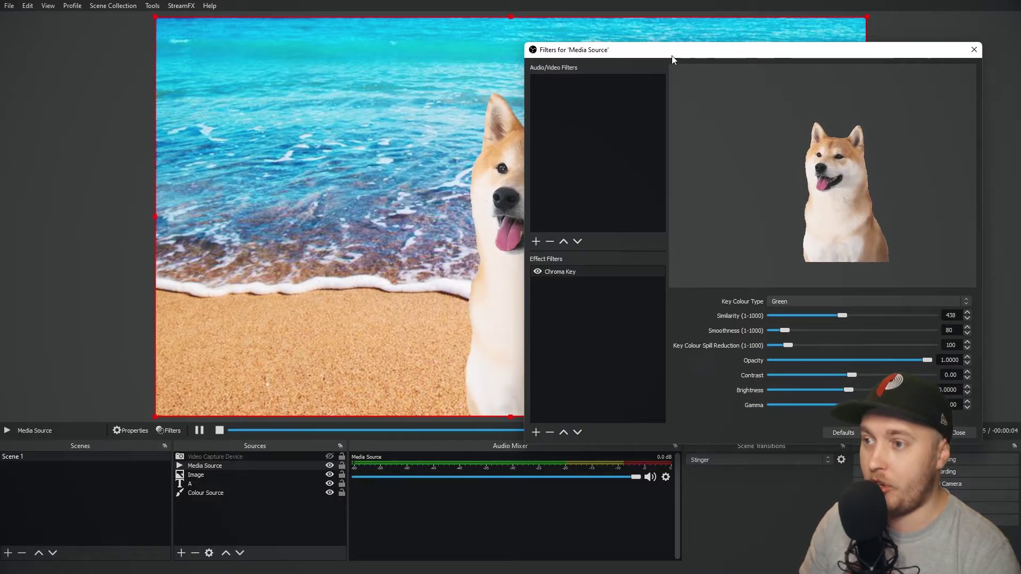
mouse_move(940, 315)
left_mouse_down()
mouse_move(957, 321)
mouse_move(935, 314)
left_mouse_up()
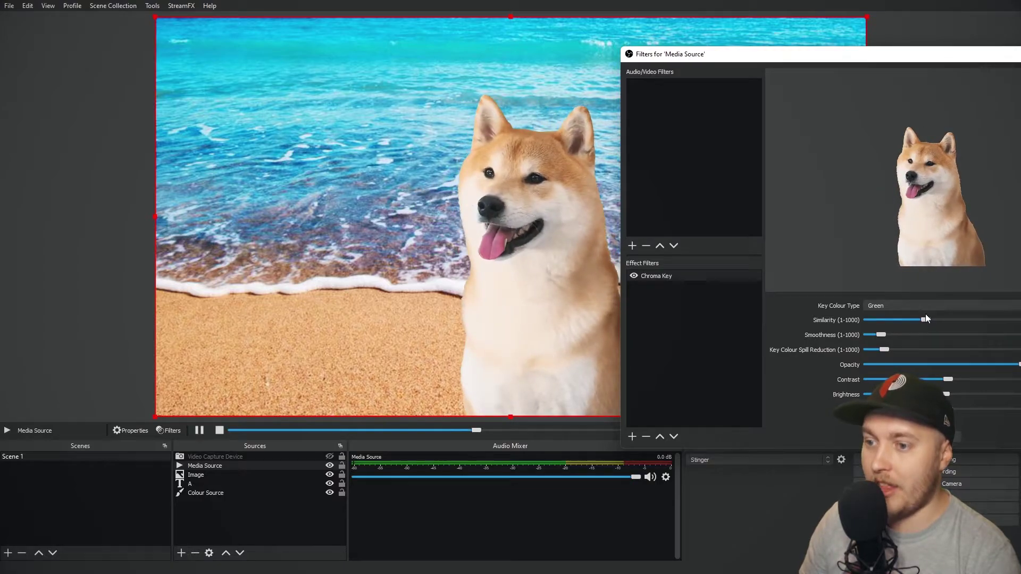
left_click_drag(816, 57, 584, 43)
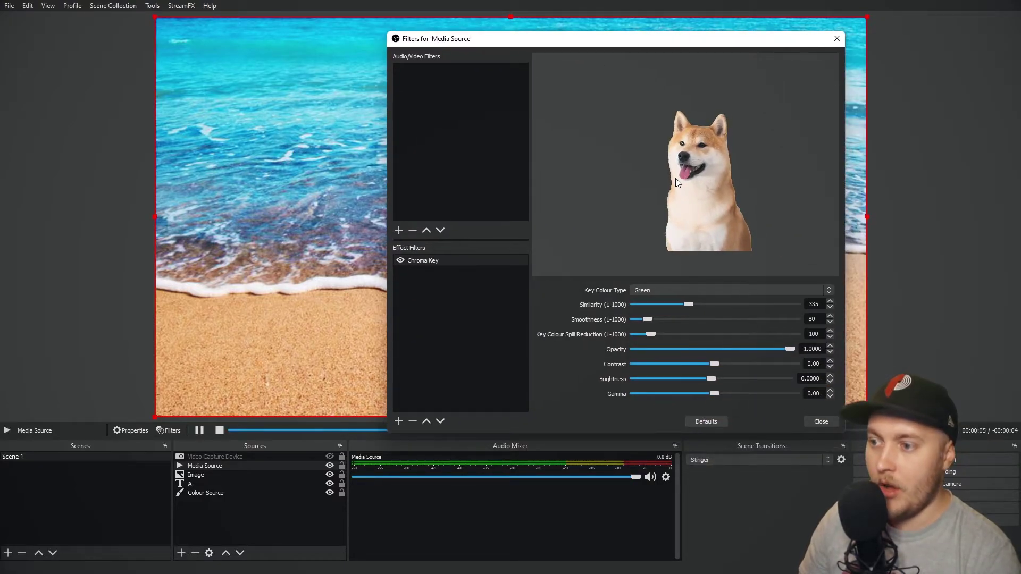
left_click_drag(689, 304, 695, 304)
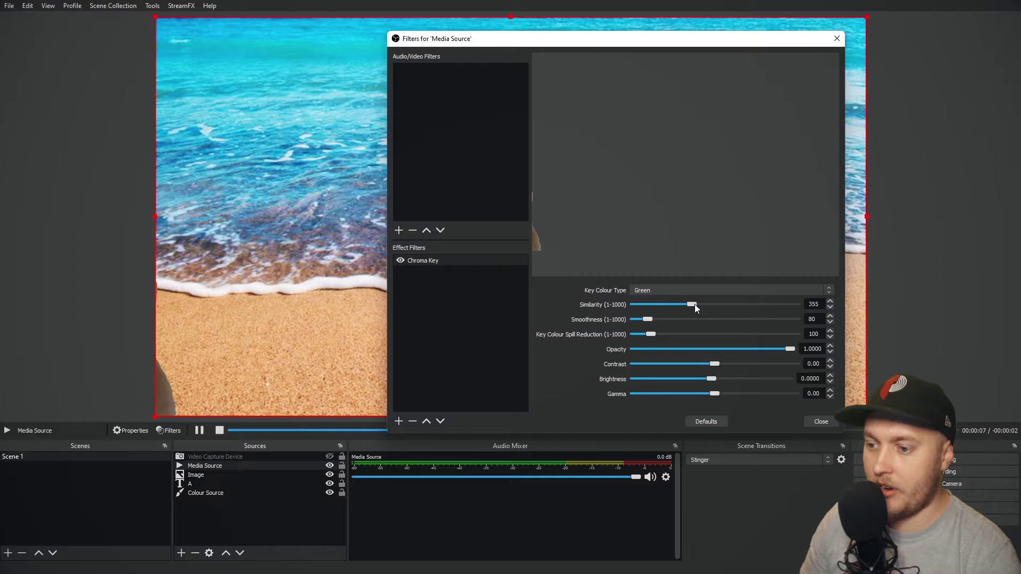
left_click_drag(572, 44, 702, 268)
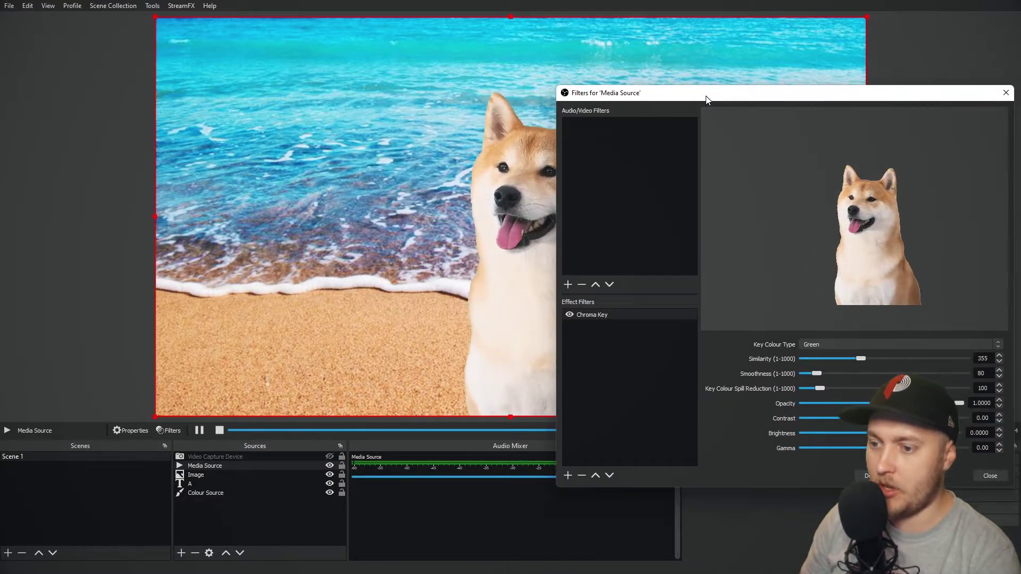
left_click_drag(706, 98, 706, 95)
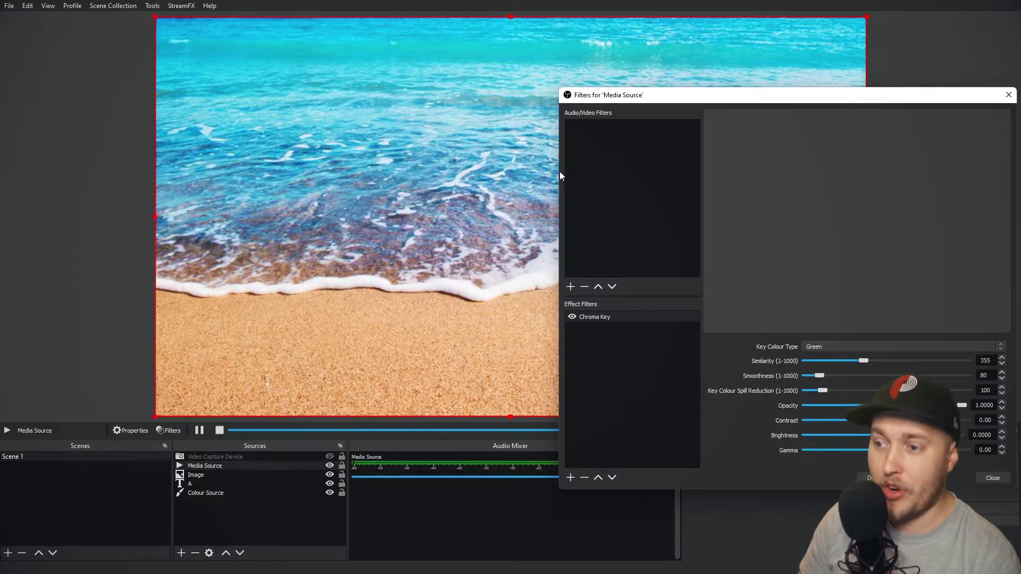
Set Chroma Key Smoothness to 37 and Similarity to 255, moving the Filters window off the canvas.
left_click_drag(560, 172, 690, 175)
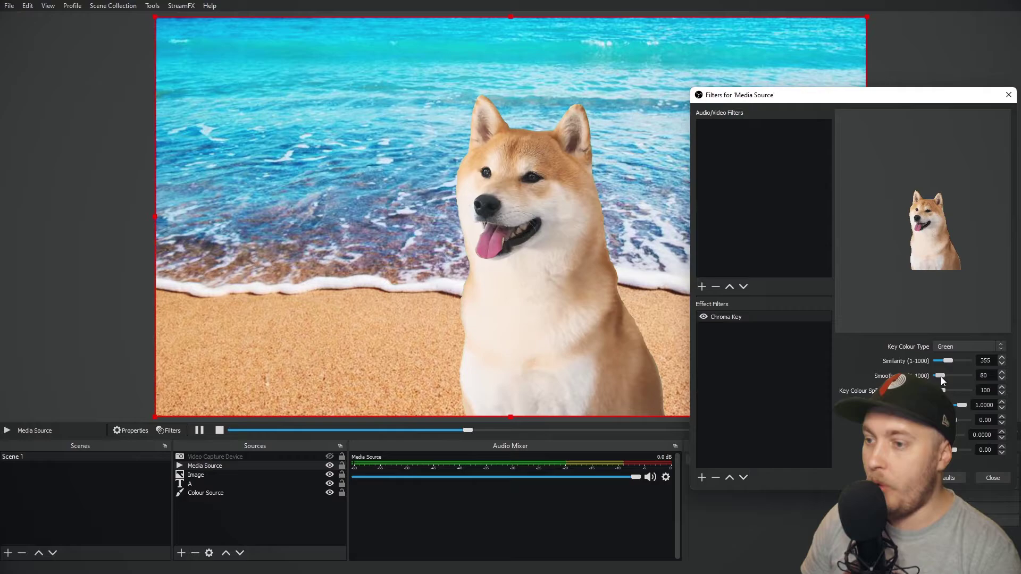
mouse_move(939, 376)
left_mouse_down()
mouse_move(952, 377)
mouse_move(940, 378)
left_mouse_up()
left_click_drag(845, 95, 849, 17)
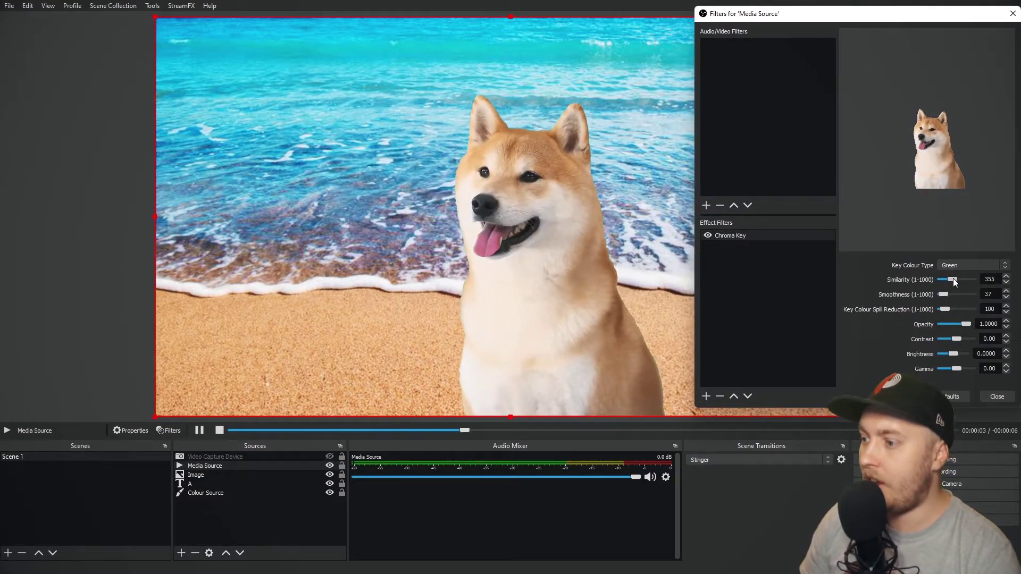
left_click_drag(952, 279, 950, 279)
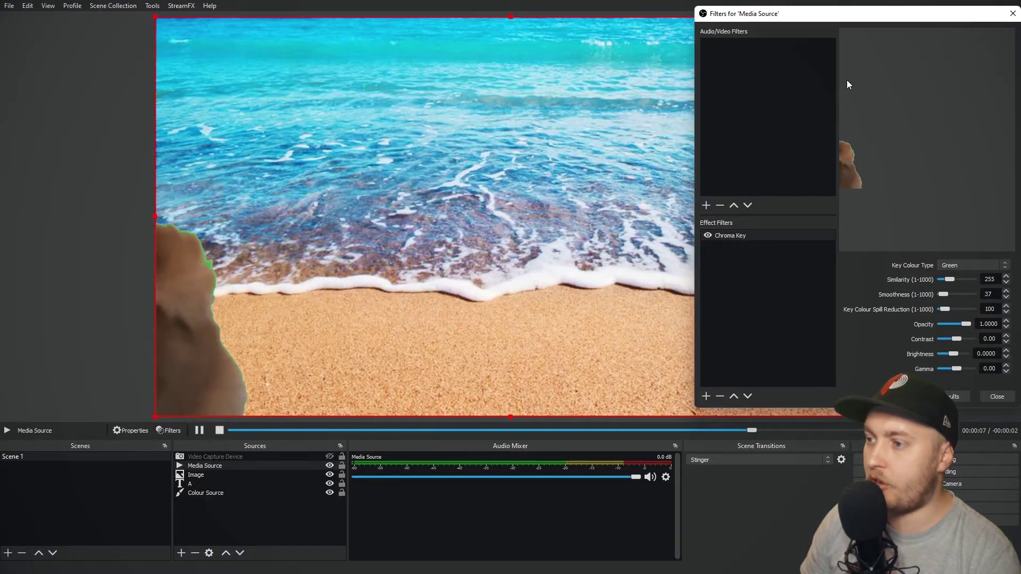
left_click_drag(812, 23, 799, 25)
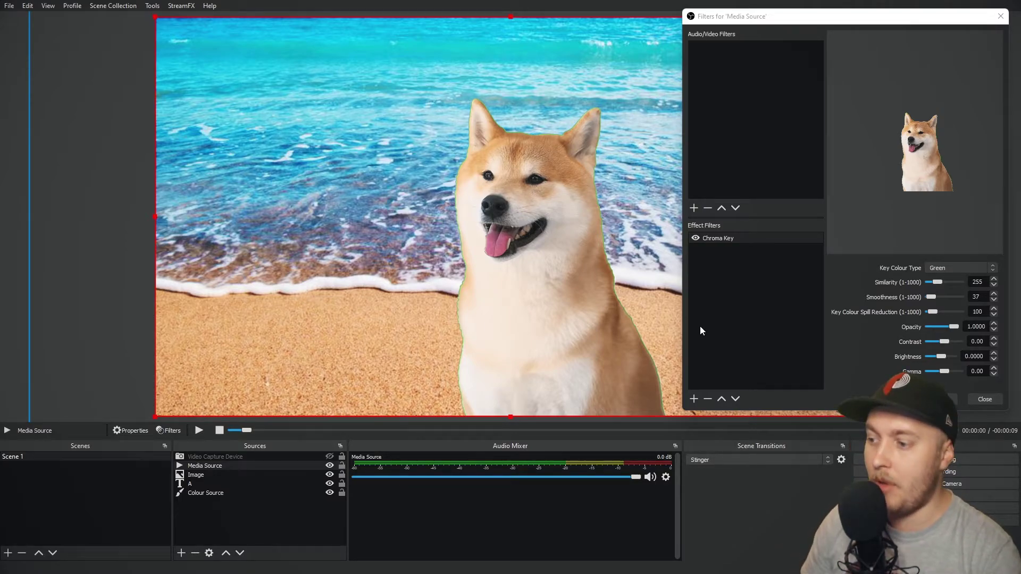
Vary Key Colour Spill Reduction and leave it at 37, then set Similarity to 419.
left_click_drag(933, 312, 936, 311)
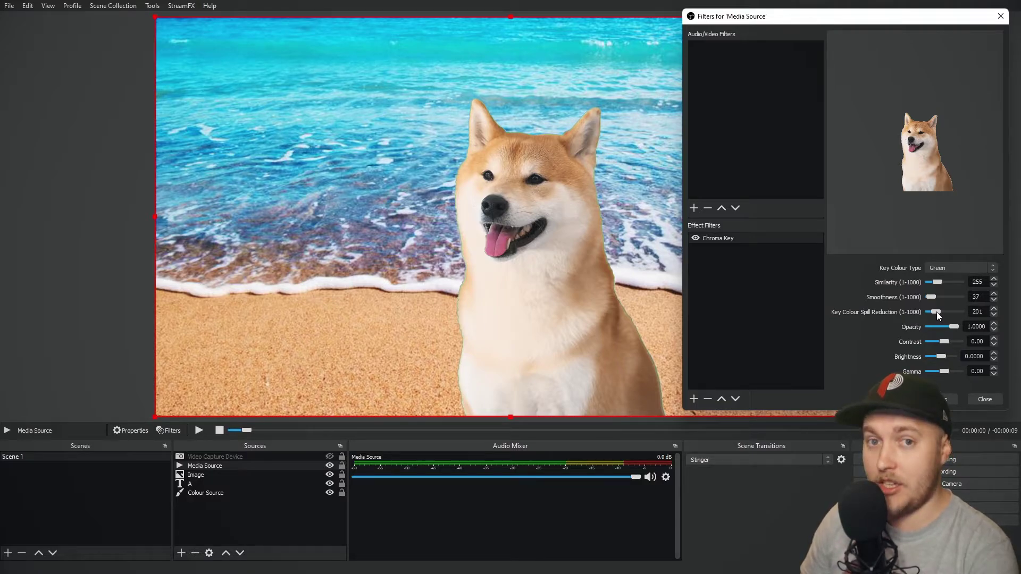
left_click_drag(936, 311, 948, 311)
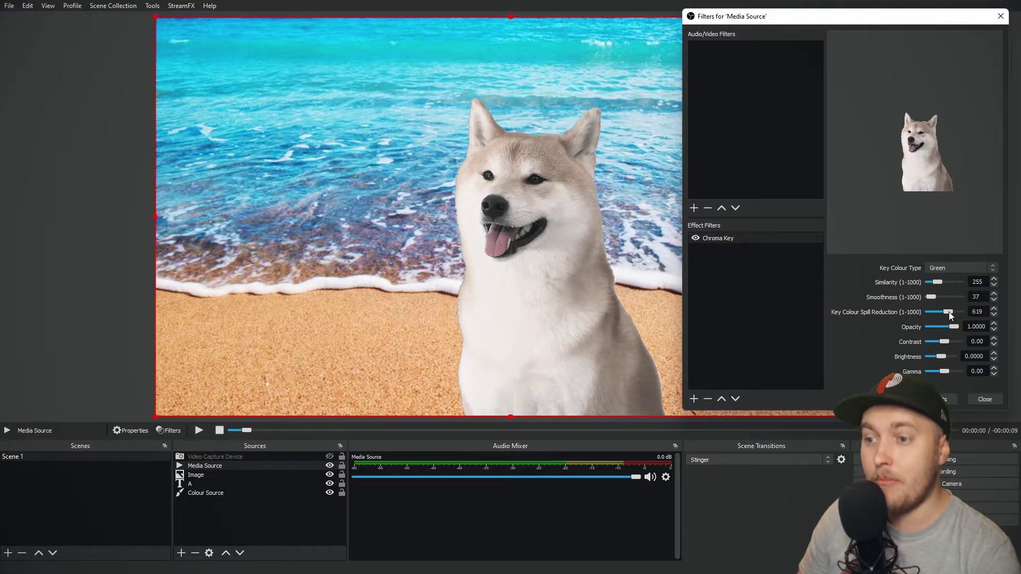
left_click_drag(948, 311, 932, 312)
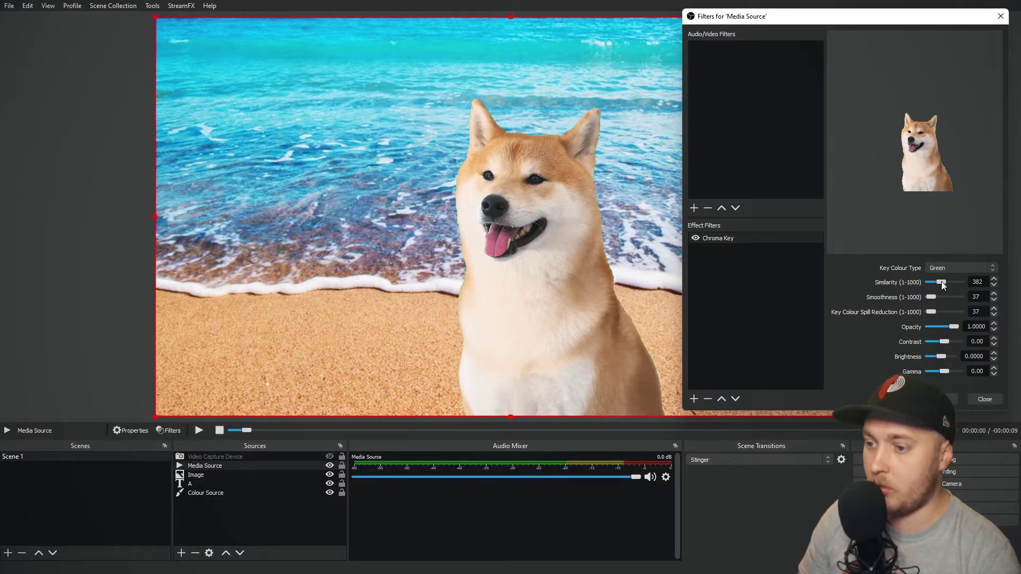
mouse_move(943, 285)
left_mouse_down()
mouse_move(928, 285)
mouse_move(939, 286)
left_mouse_up()
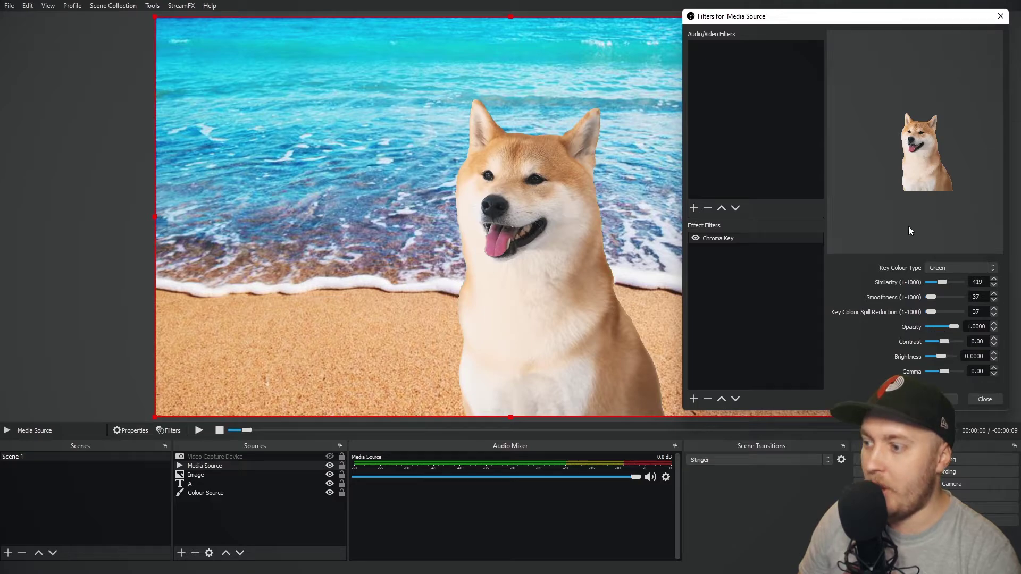
Experiment with the Opacity setting, fading the dog out with a value of 0.
left_click_drag(777, 30, 751, 29)
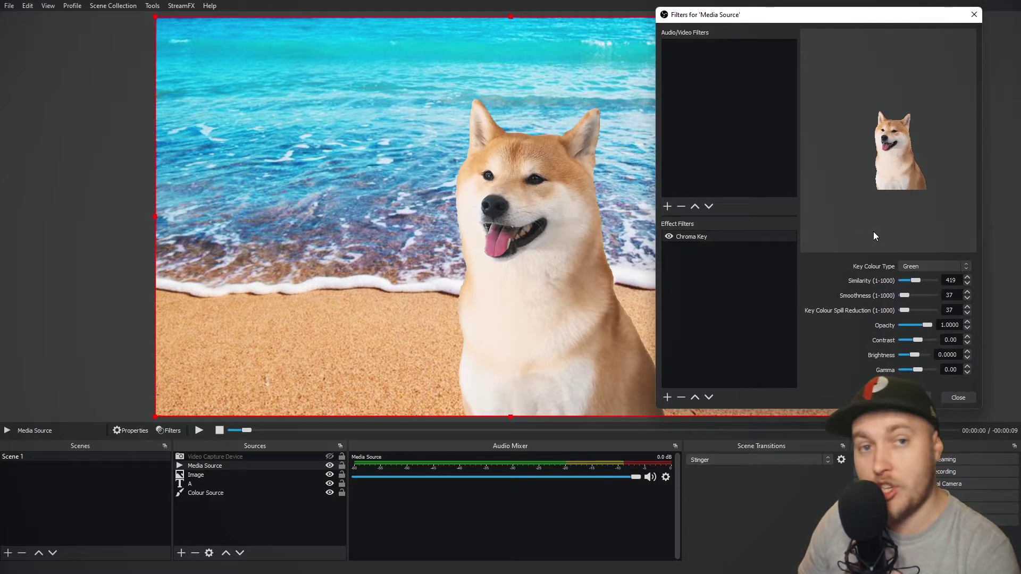
left_click_drag(926, 325, 913, 340)
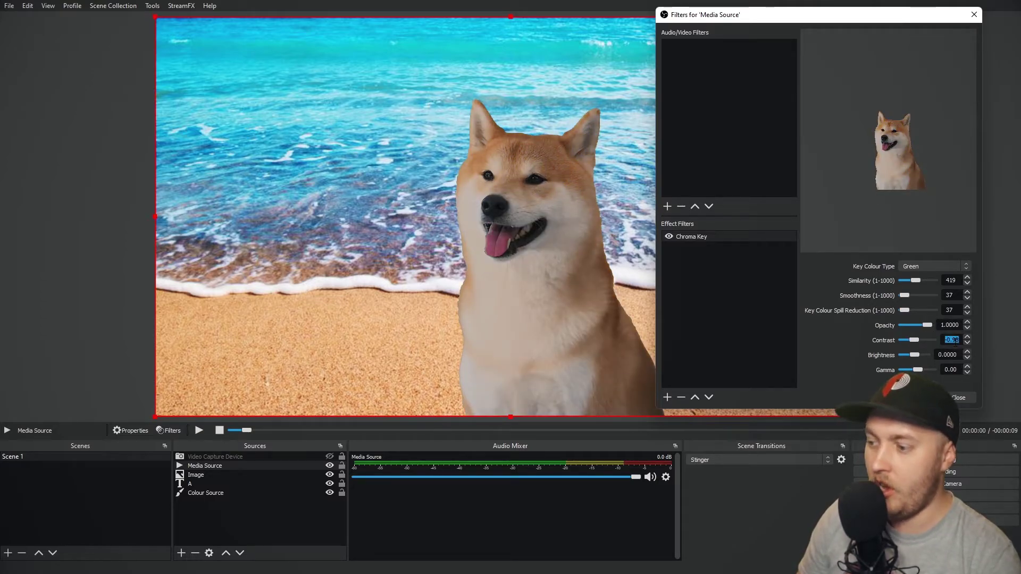
type("0")
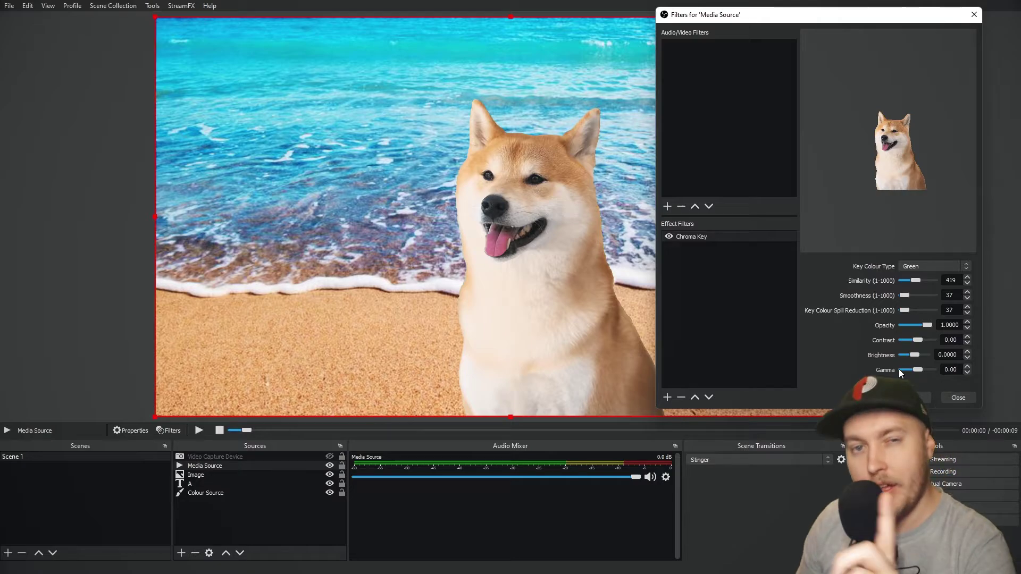
Delete the Chroma Key filter, close Filters, and play the green-screen dog video.
left_click(681, 397)
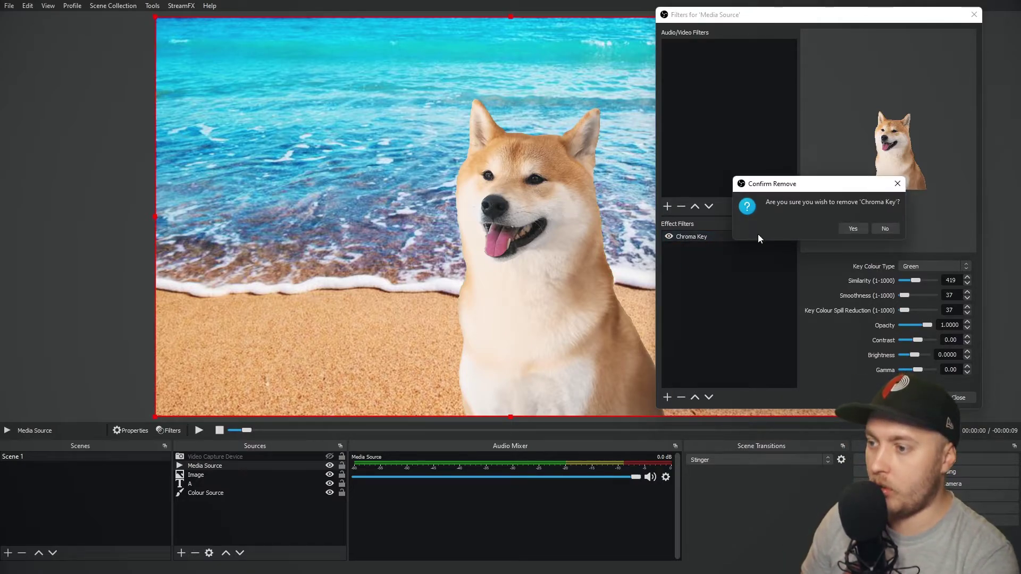
left_click(850, 228)
left_click(956, 400)
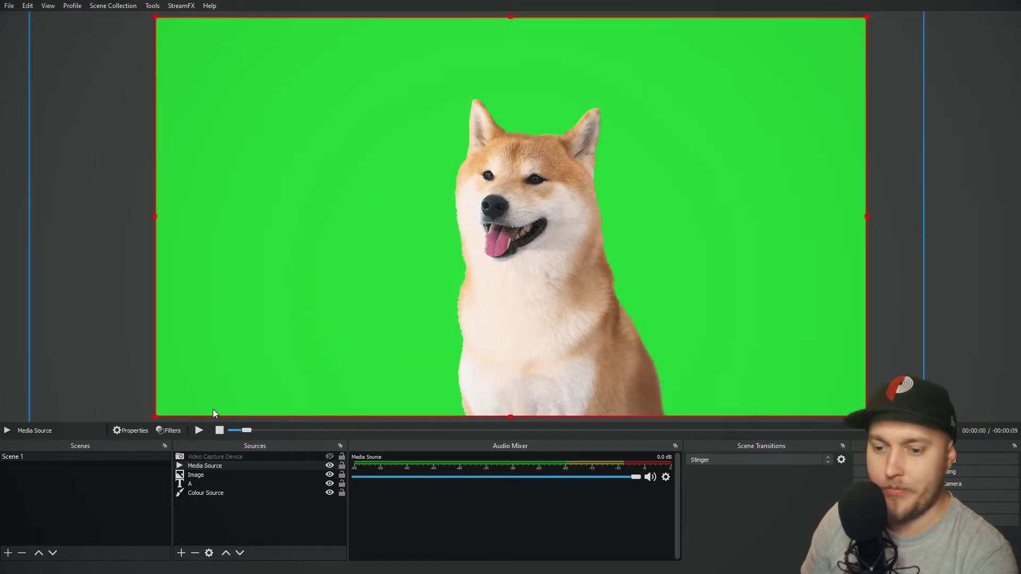
left_click(199, 430)
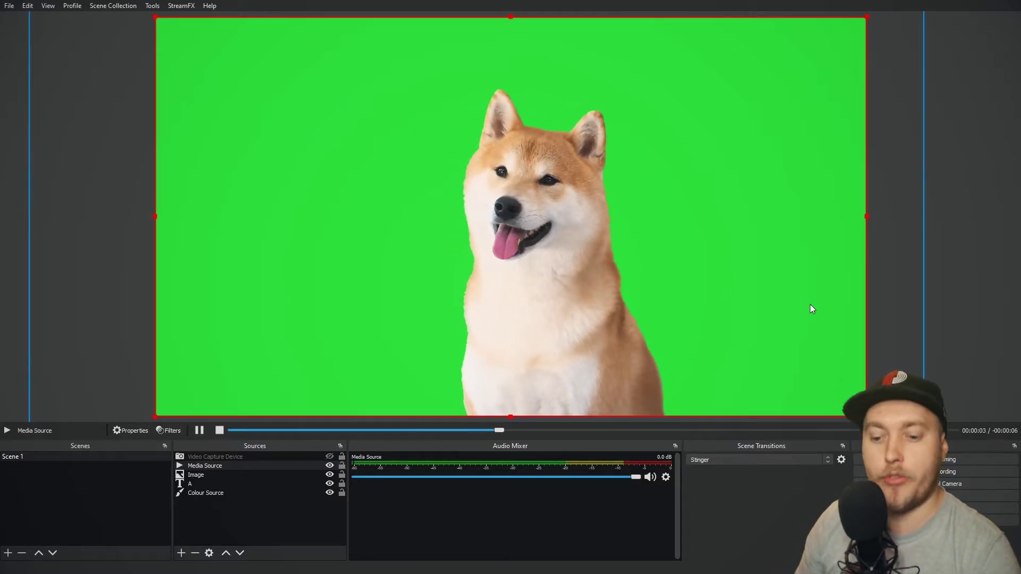
Add a new Chroma Key filter to the Media Source with its default name.
right_click(226, 466)
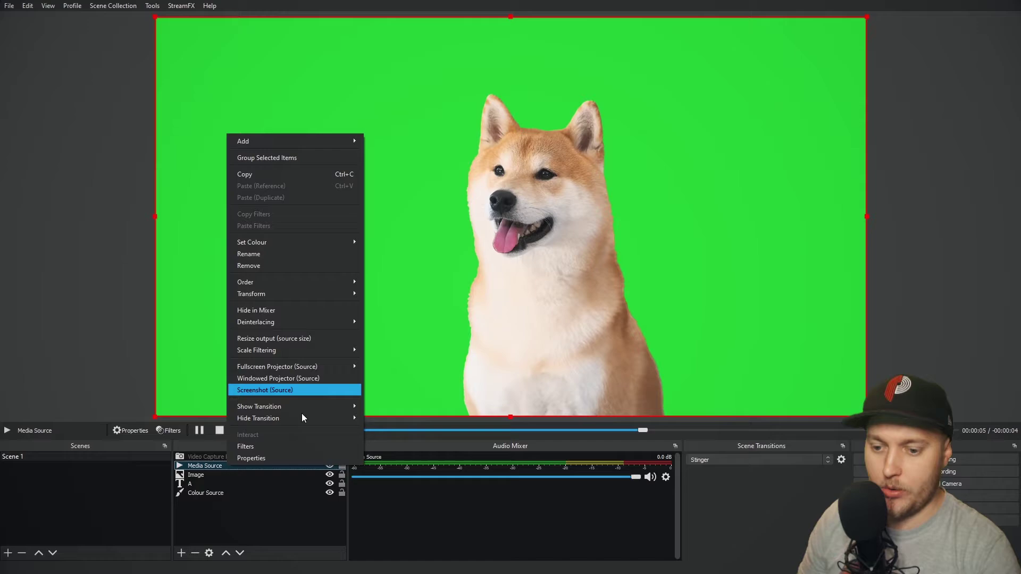
left_click(260, 446)
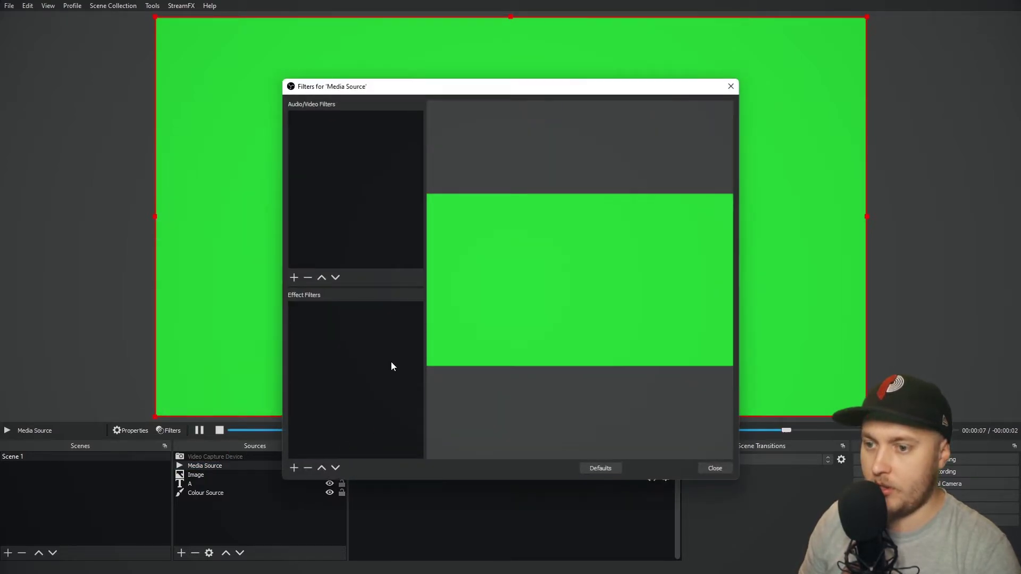
left_click(293, 468)
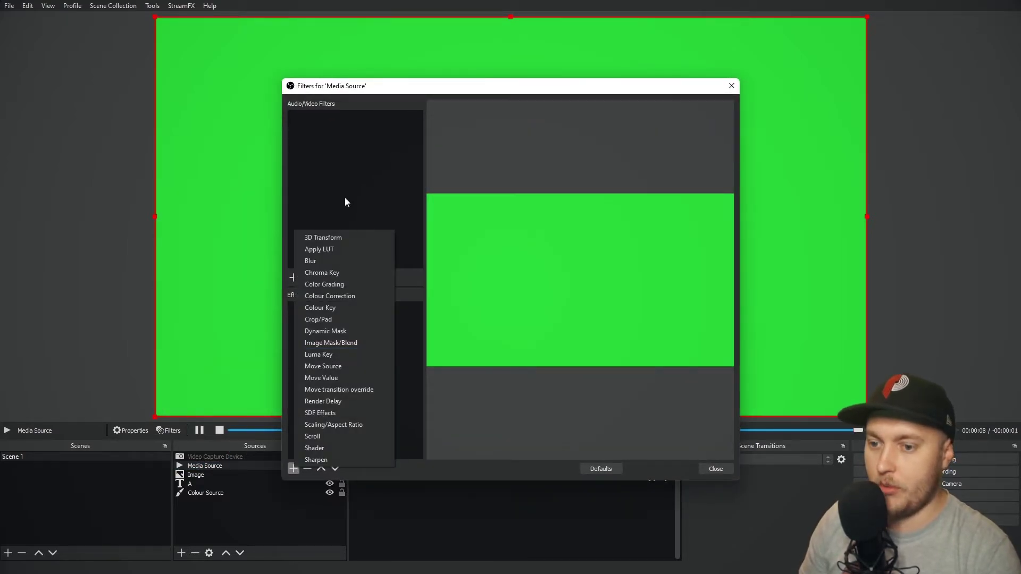
left_click(325, 273)
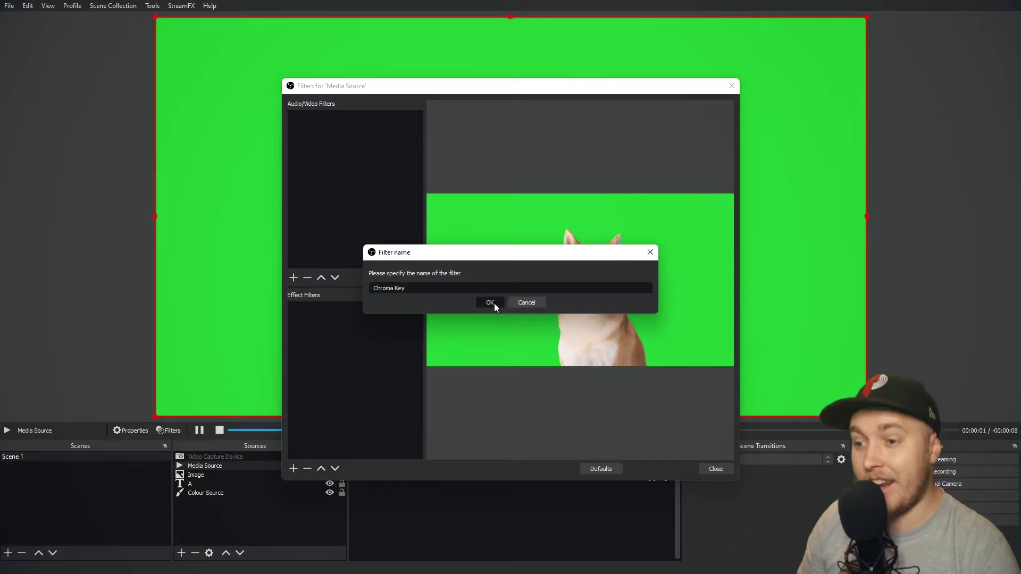
left_click(490, 302)
Set the Chroma Key Similarity to 378 and Key Colour Spill Reduction to 27.
left_click_drag(454, 91, 741, 85)
mouse_move(882, 346)
left_mouse_down()
mouse_move(847, 347)
mouse_move(879, 347)
left_mouse_up()
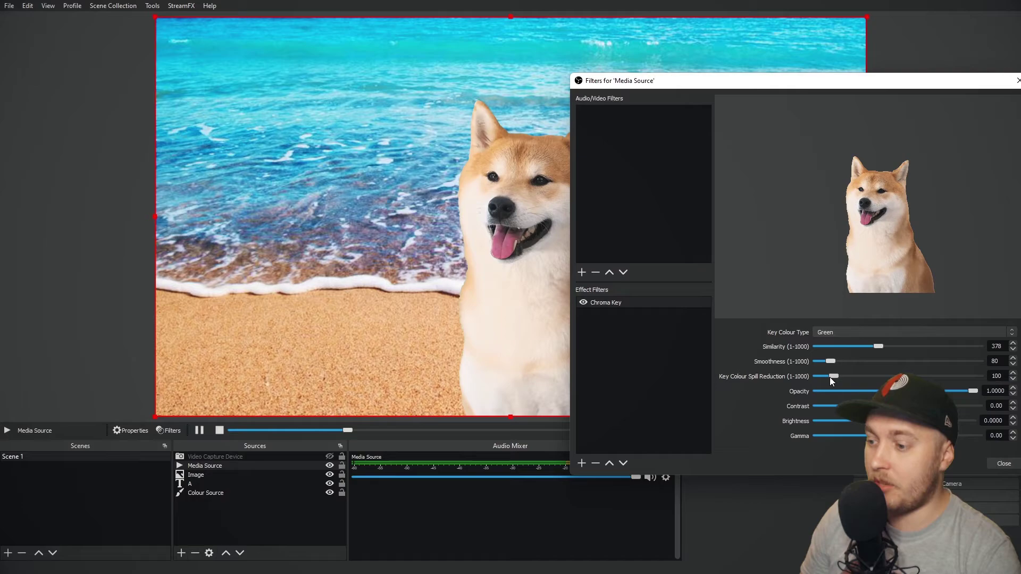
left_click_drag(830, 377, 816, 377)
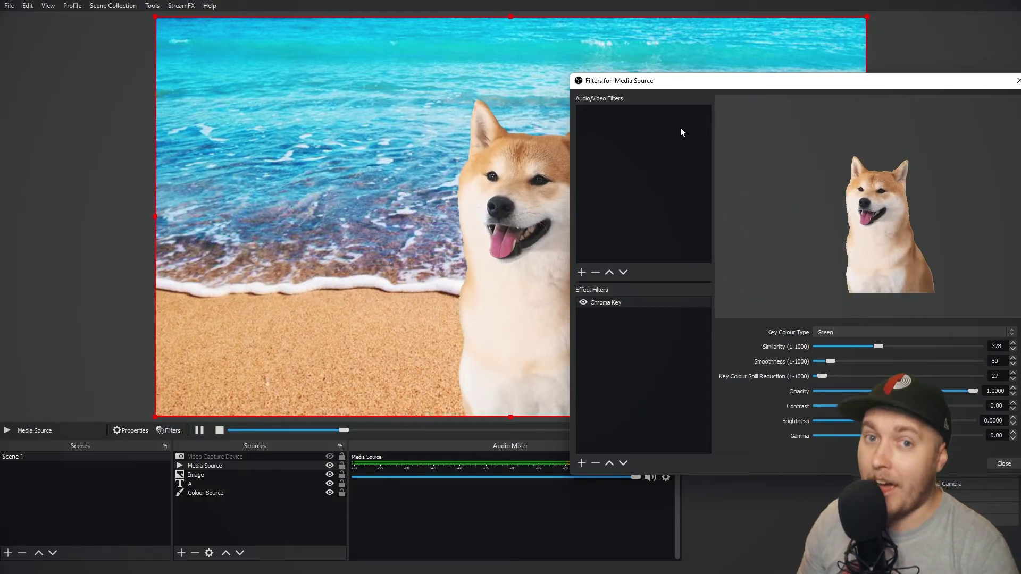
left_click_drag(695, 84, 597, 75)
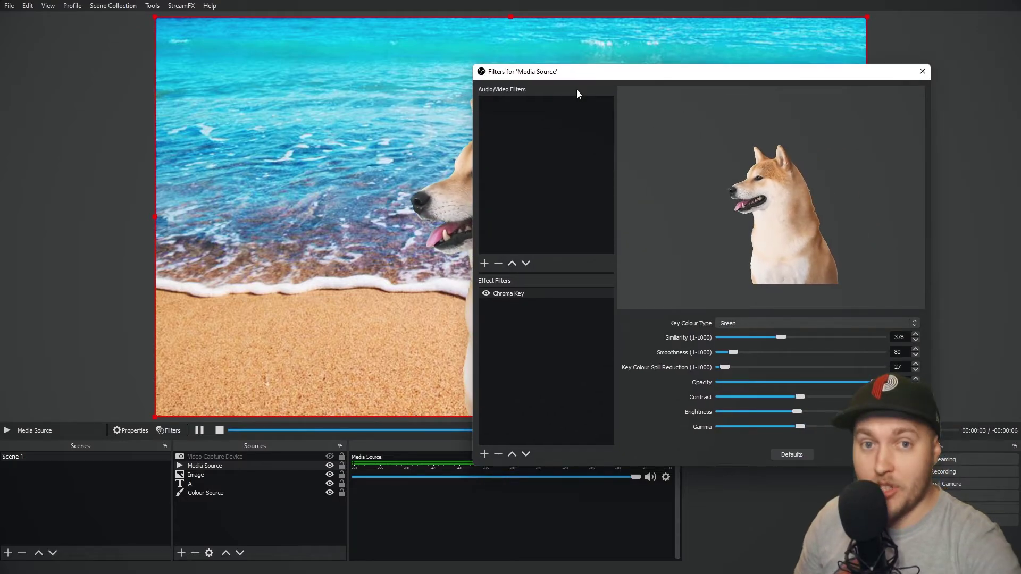
left_click(785, 323)
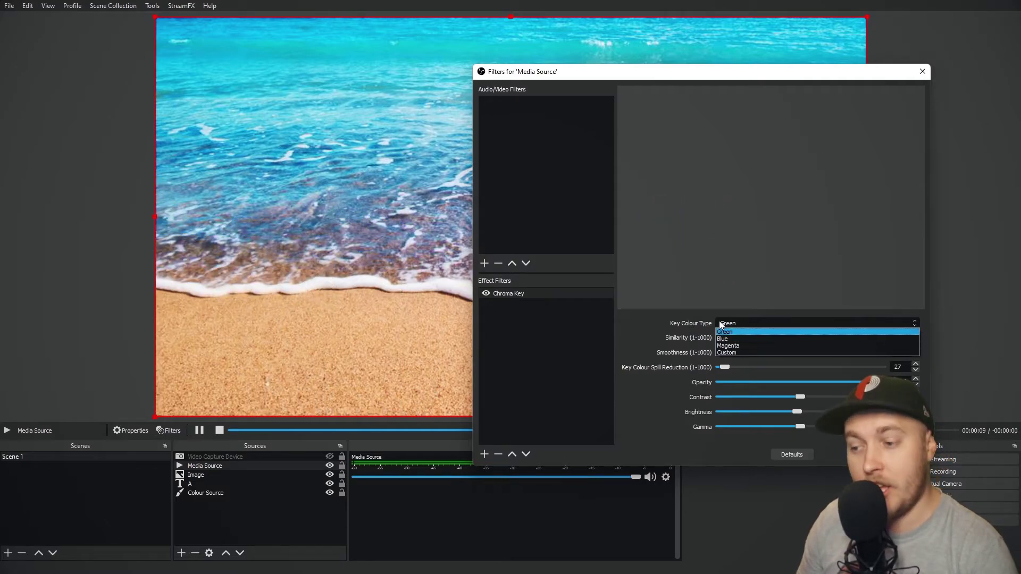
left_click(723, 338)
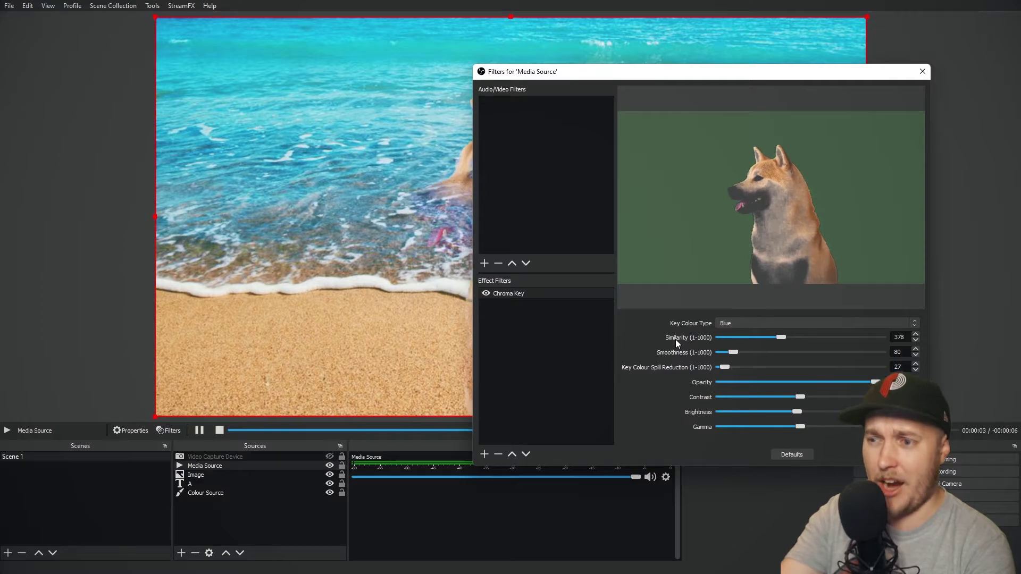
left_click(735, 325)
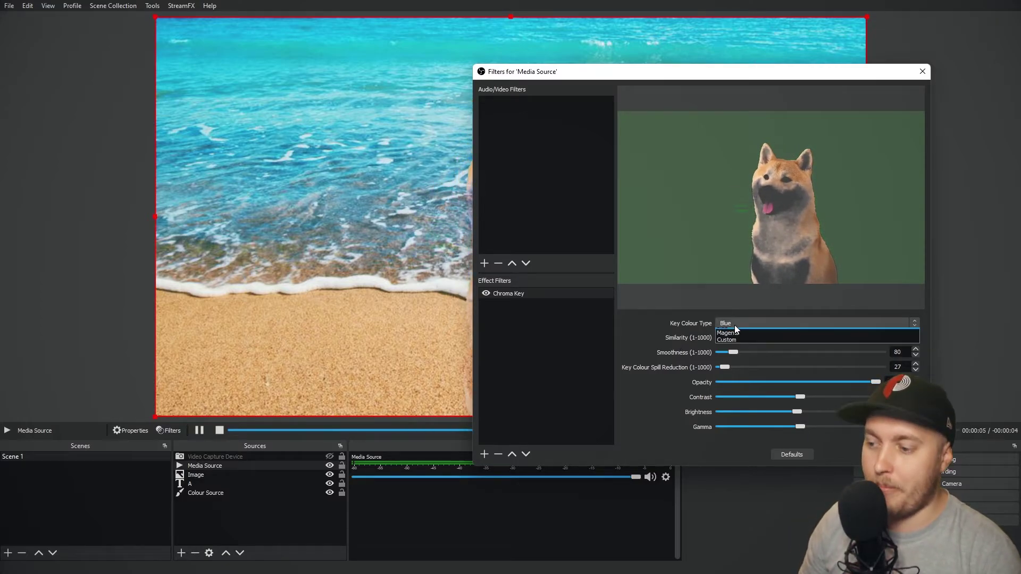
left_click(731, 315)
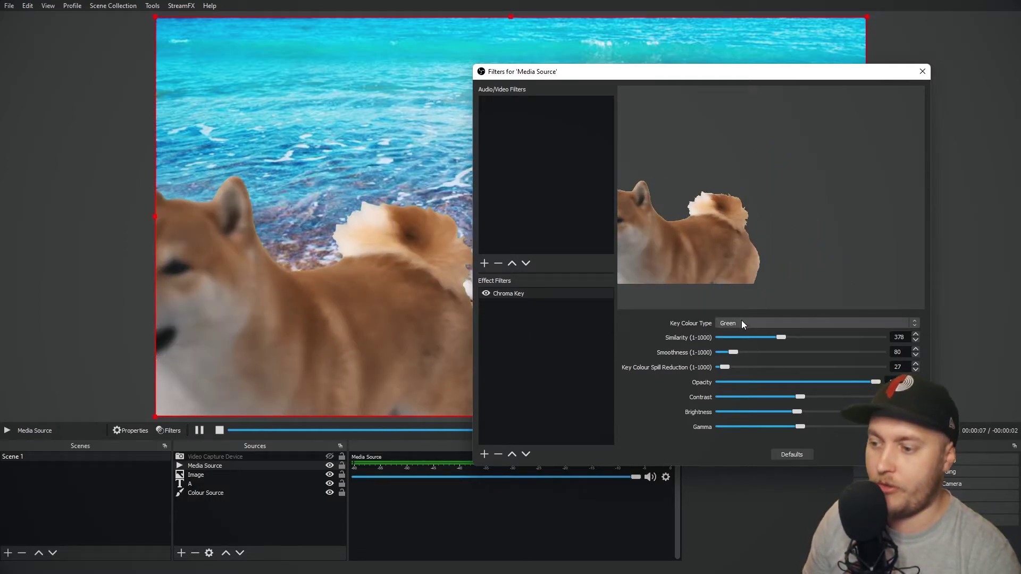
Switch the Chroma Key to a custom magenta key colour via Select colour.
left_click(741, 322)
left_click(719, 343)
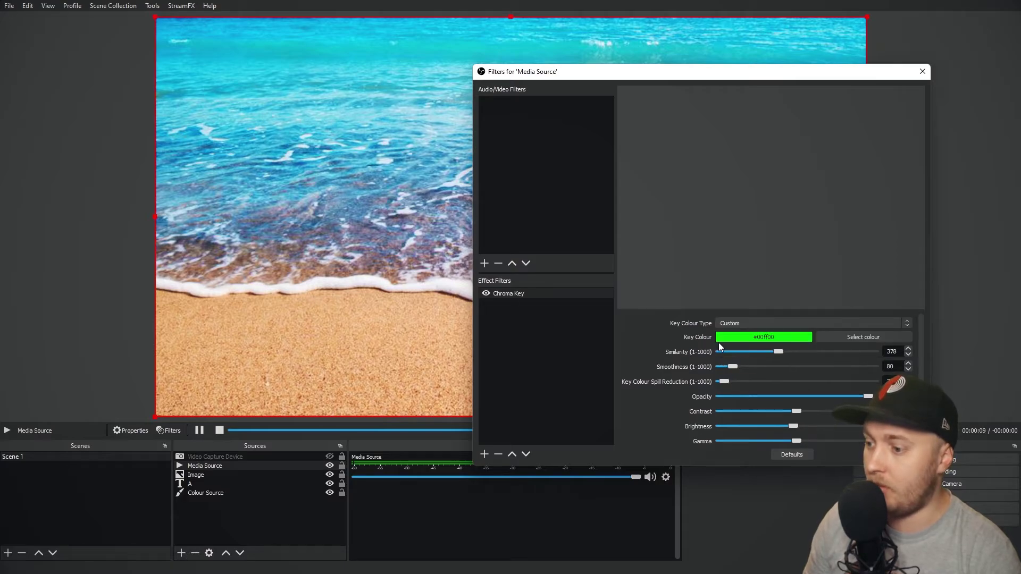
left_click_drag(712, 72, 533, 54)
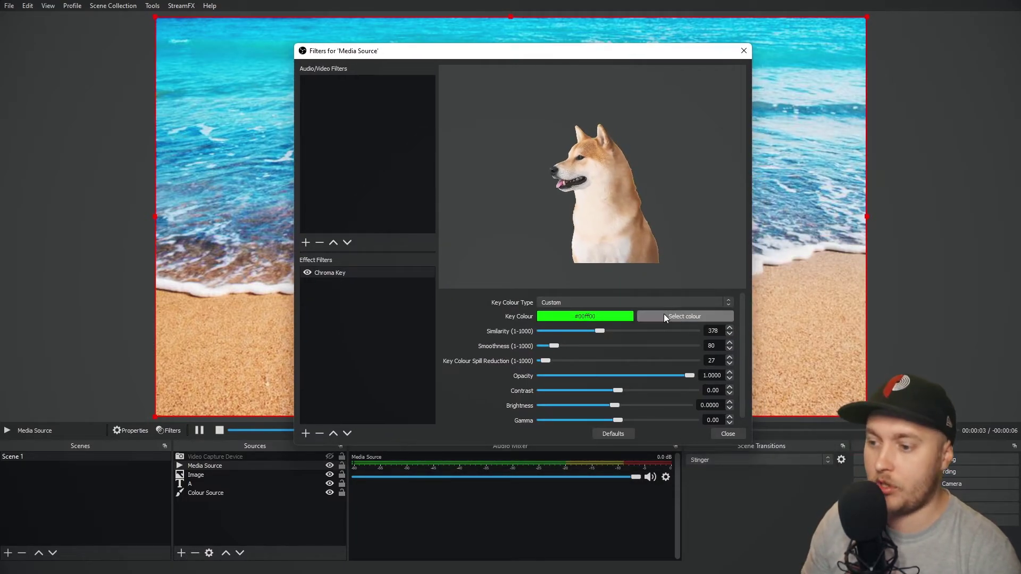
left_click(662, 316)
left_click(535, 171)
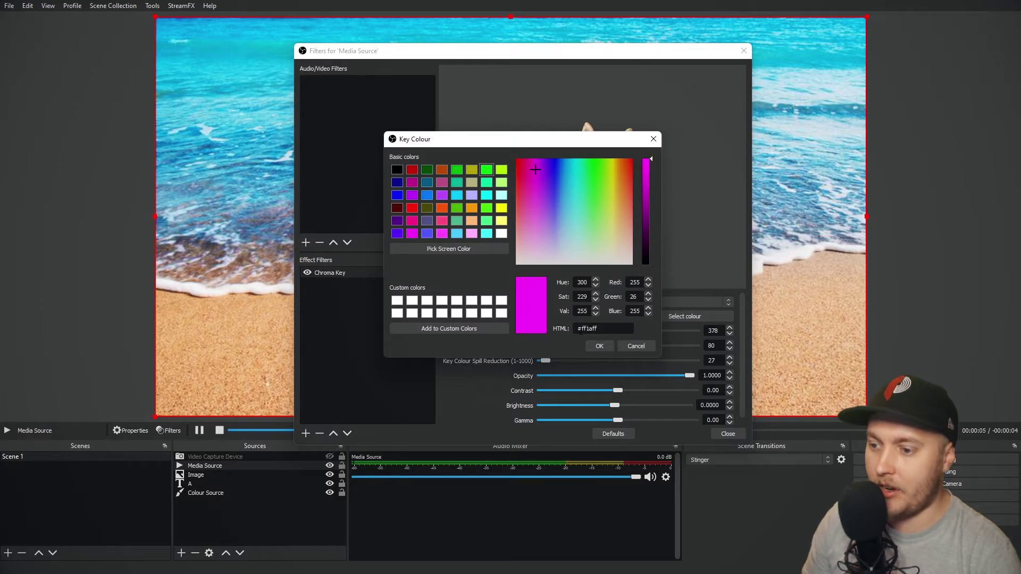
left_click(599, 346)
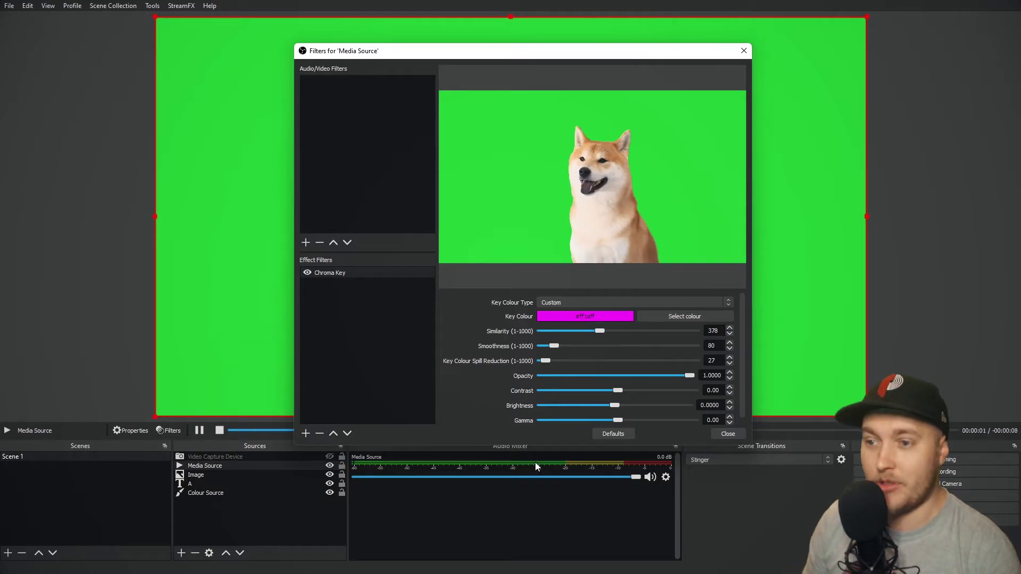
Set Key Colour Type back to Green and close the dog video's filters.
left_click(709, 306)
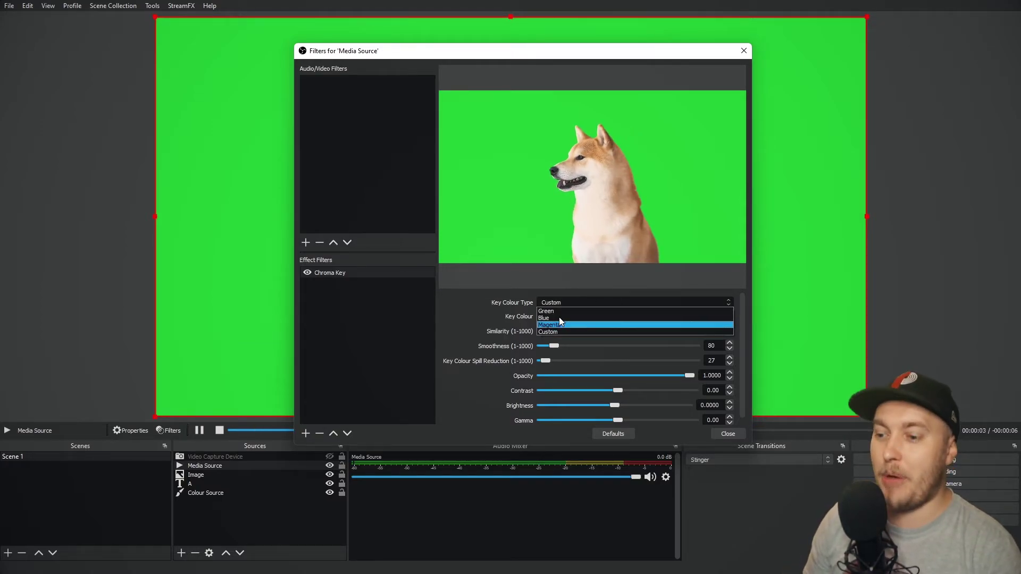
left_click(559, 317)
left_click(724, 433)
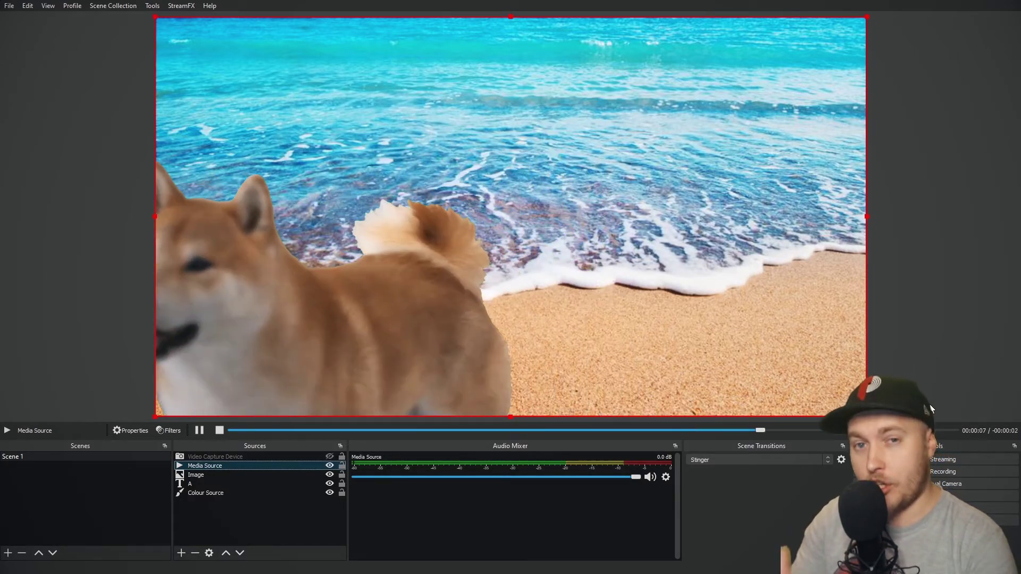
Hide the dog clip, show the Video Capture Device webcam, and centre it on the beach.
left_click(329, 466)
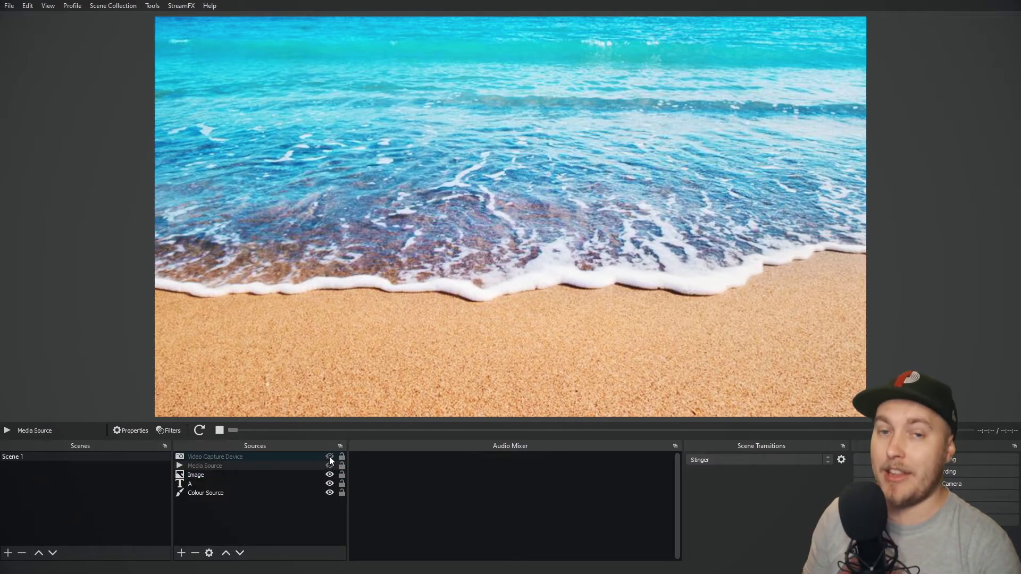
left_click(329, 457)
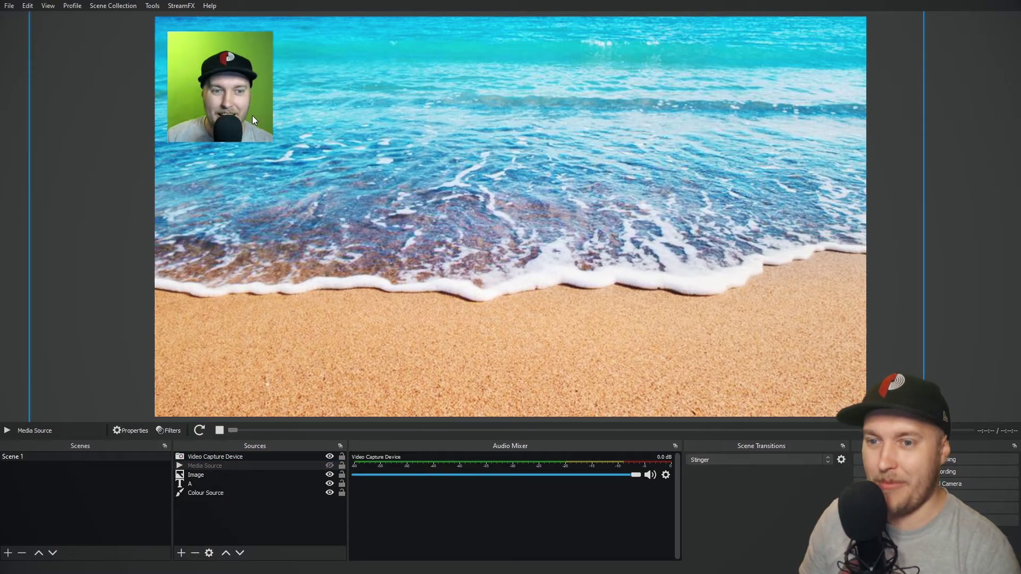
left_click_drag(252, 116, 501, 303)
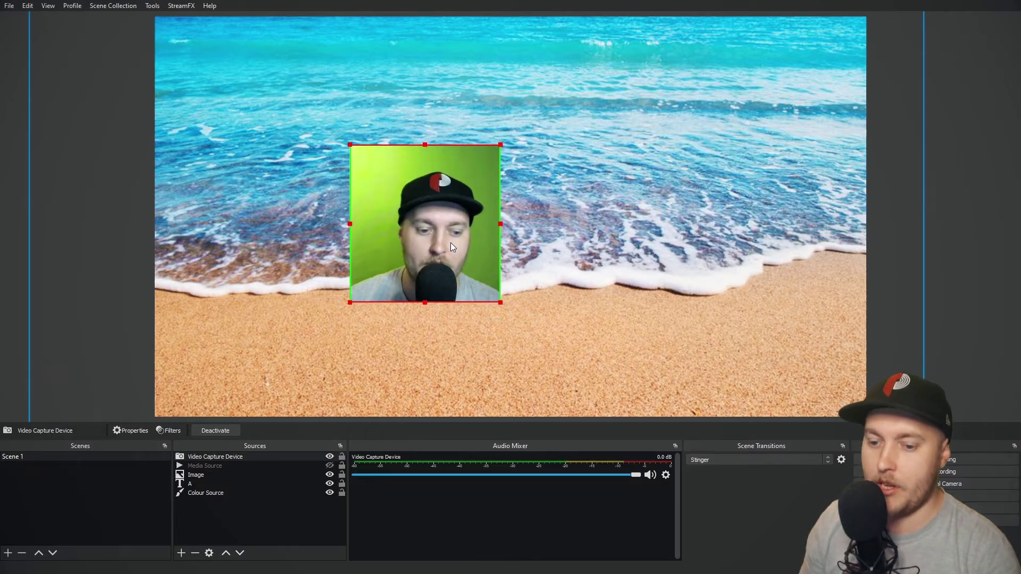
Delete the Video Capture Device's old Chroma Key filter and add a new Chroma Key filter.
right_click(235, 456)
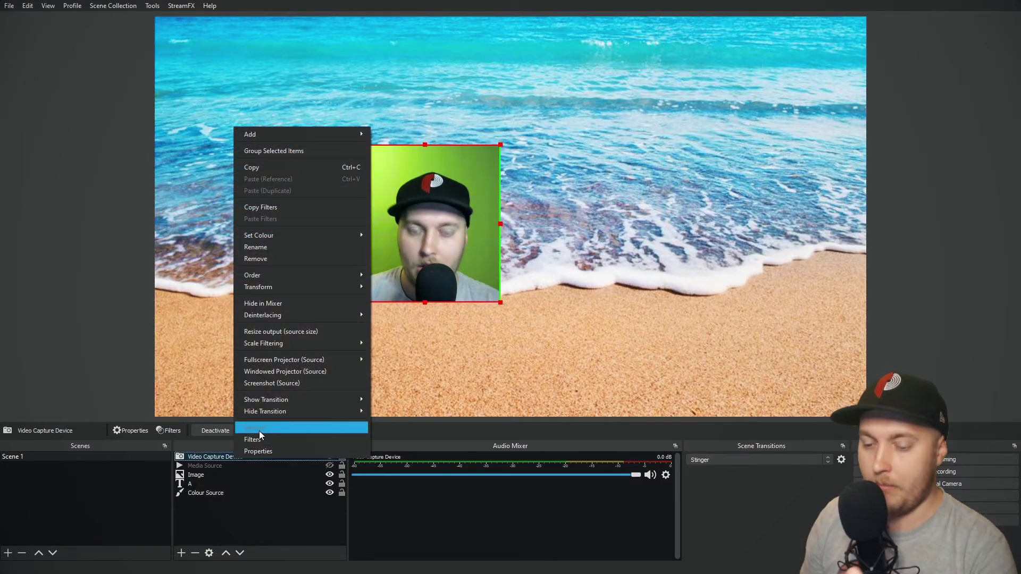
left_click(275, 439)
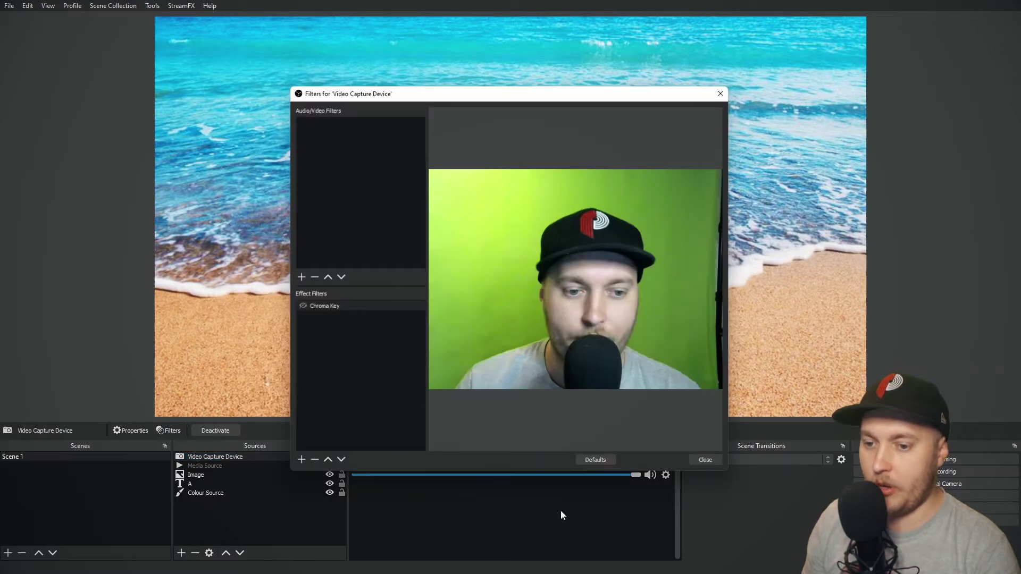
left_click(314, 306)
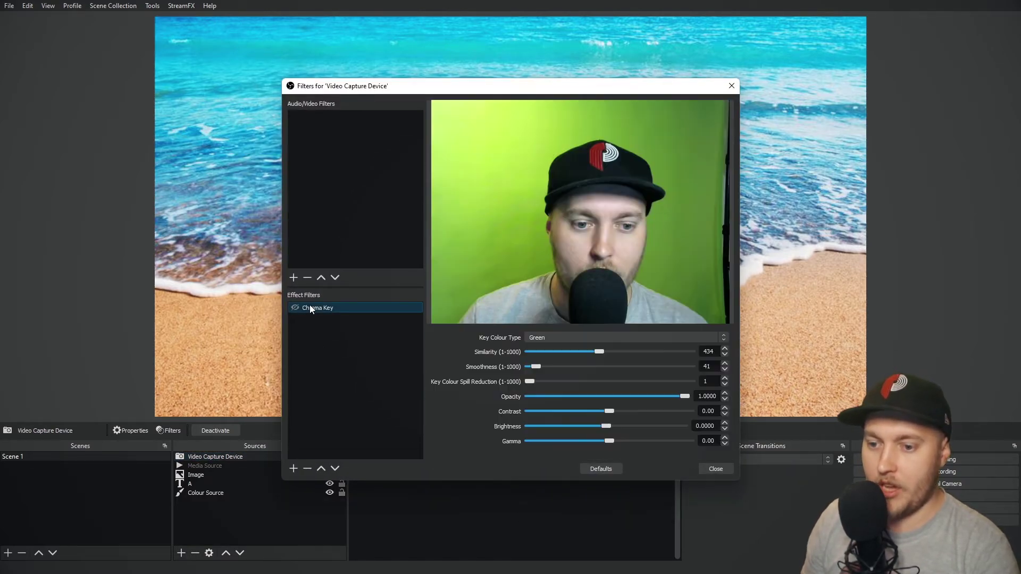
left_click(308, 469)
left_click(548, 298)
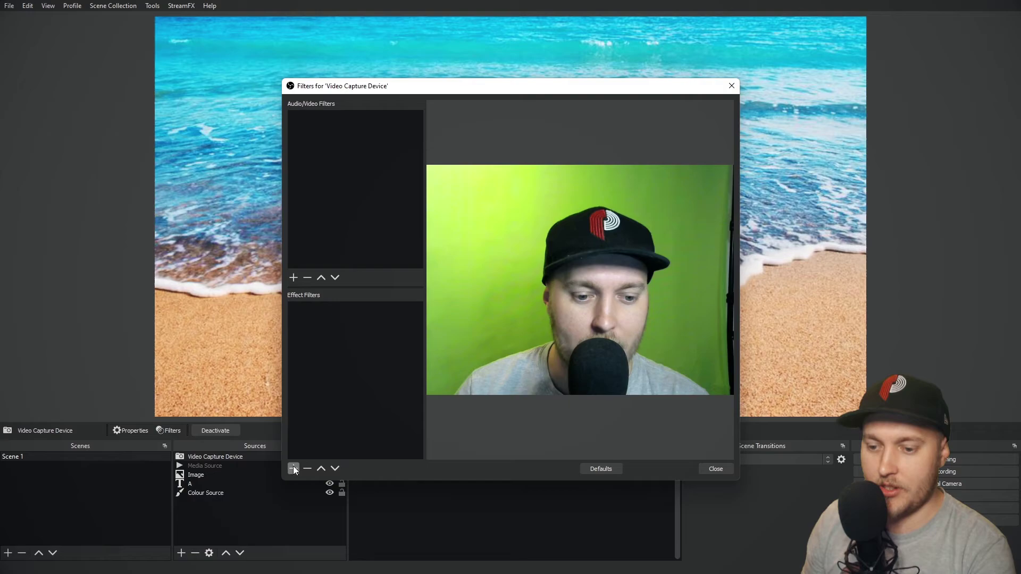
left_click(293, 468)
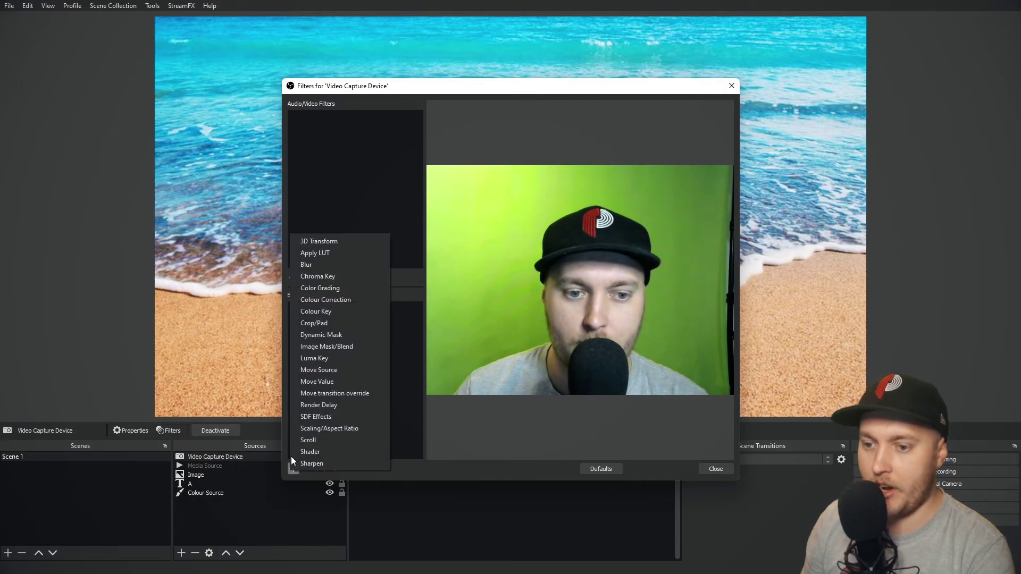
left_click(325, 277)
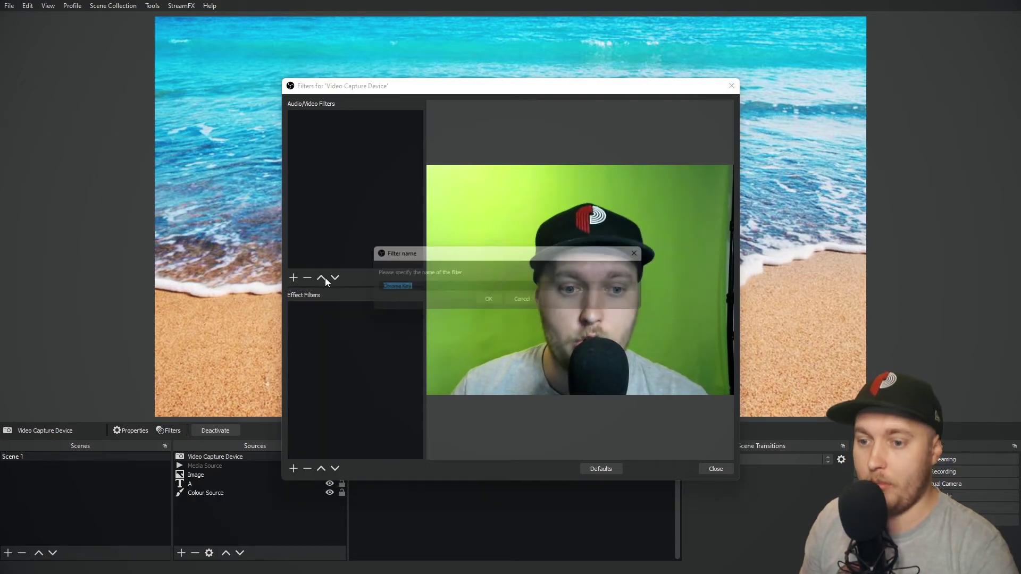
left_click(490, 302)
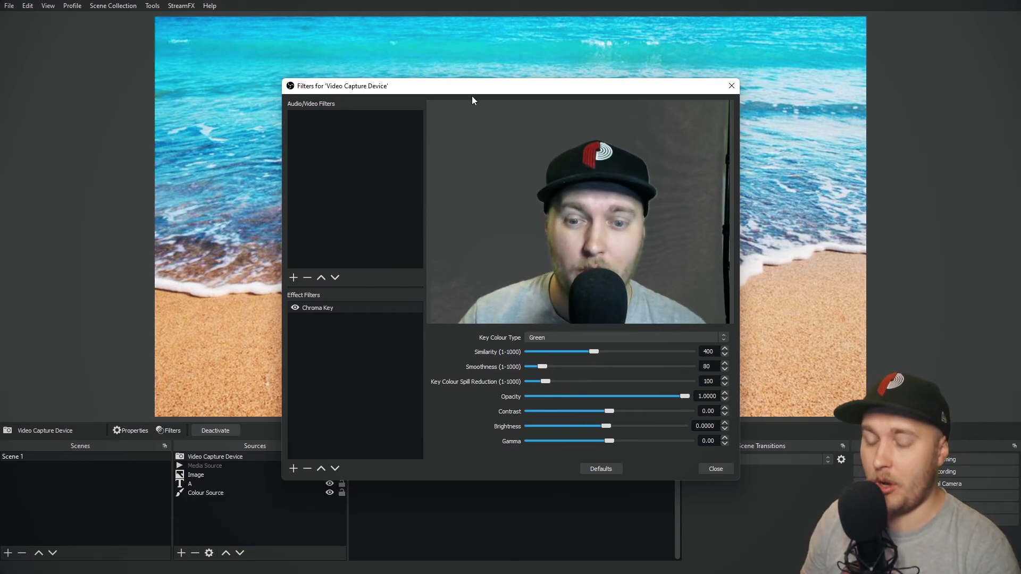
Tune the webcam Chroma Key to Similarity 444, Smoothness 34, Spill Reduction 1, Contrast 0.16.
left_click_drag(464, 91, 782, 91)
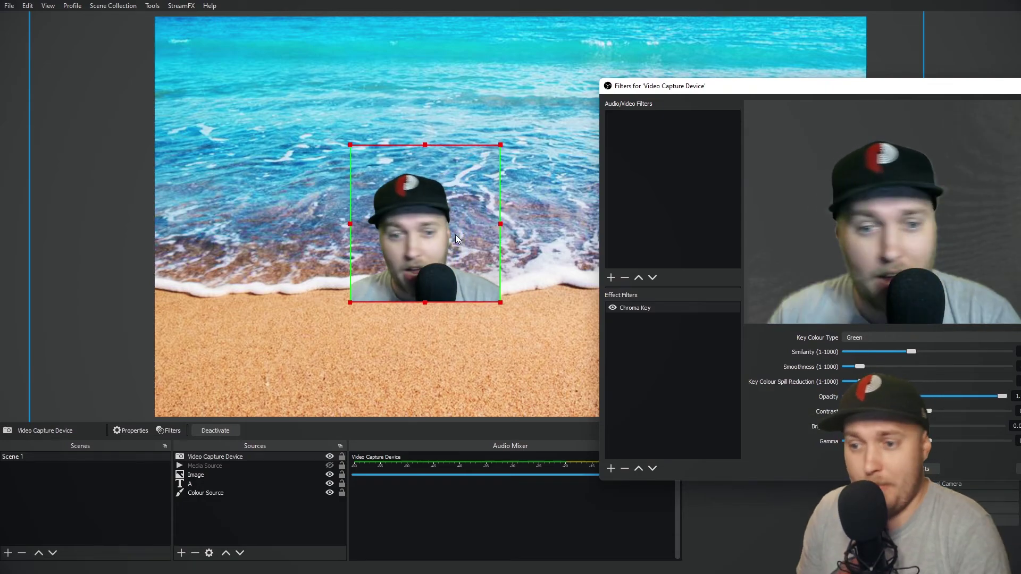
left_click_drag(716, 91, 648, 32)
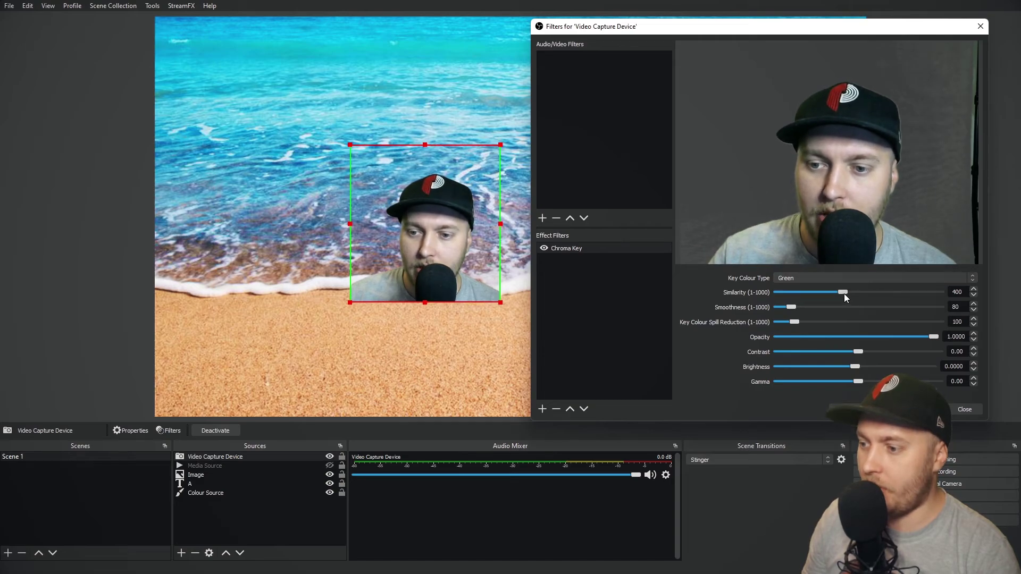
left_click_drag(844, 293, 847, 295)
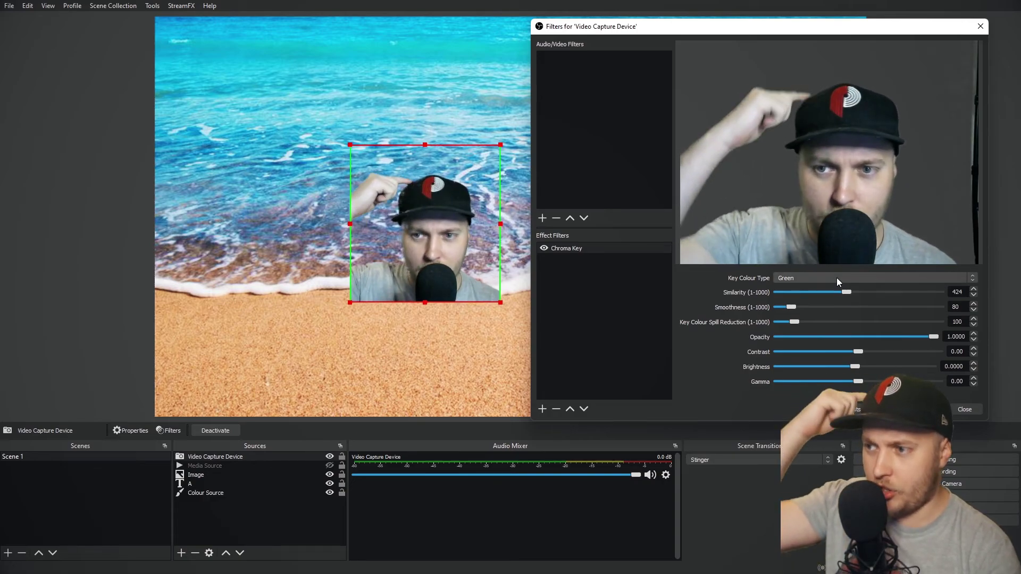
left_click_drag(790, 307, 780, 307)
left_click_drag(846, 292, 851, 293)
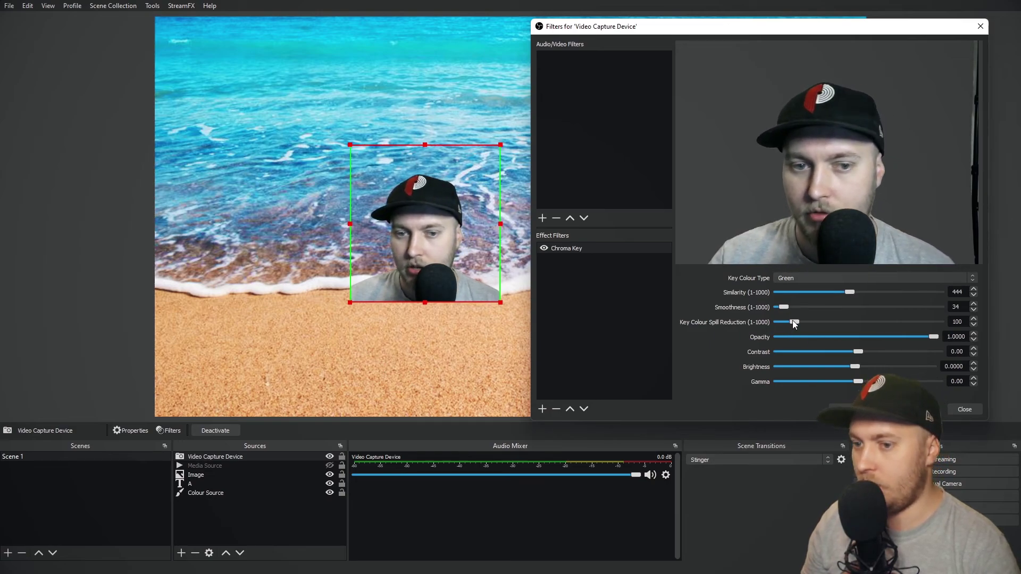
left_click_drag(792, 321, 767, 322)
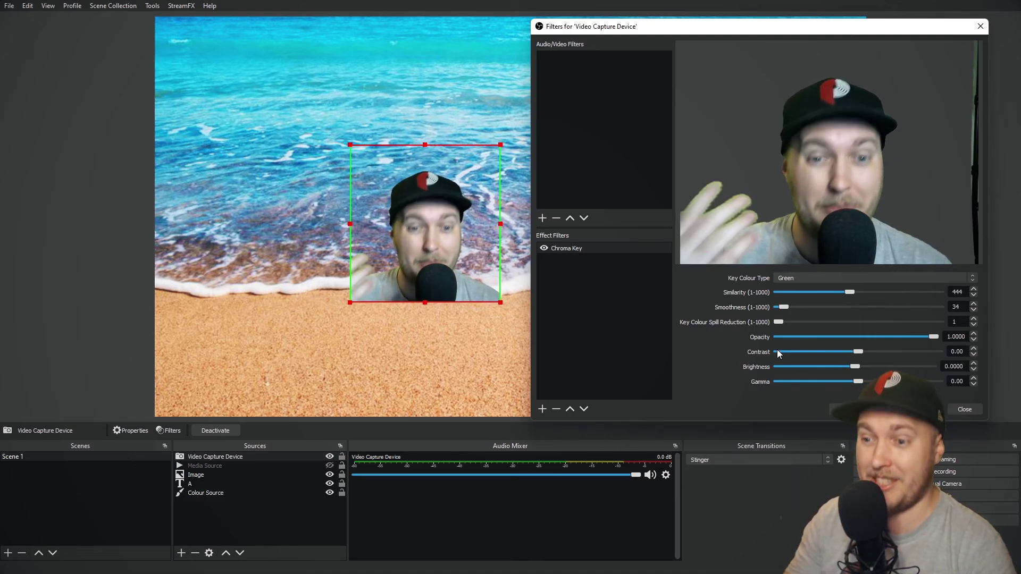
left_click_drag(857, 352, 855, 381)
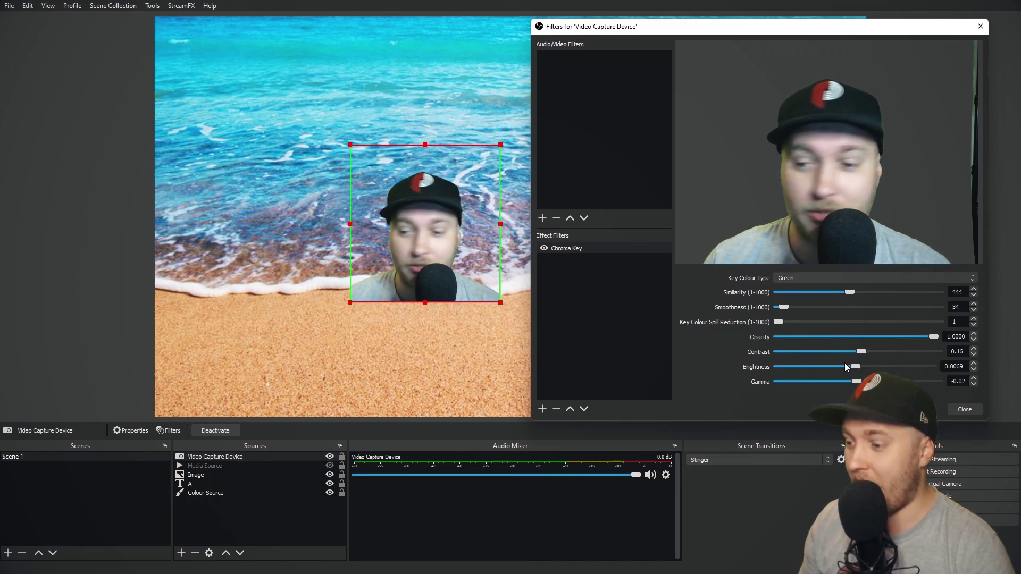
Close the filters window, then enlarge the keyed webcam and centre it over the beach.
left_click(964, 409)
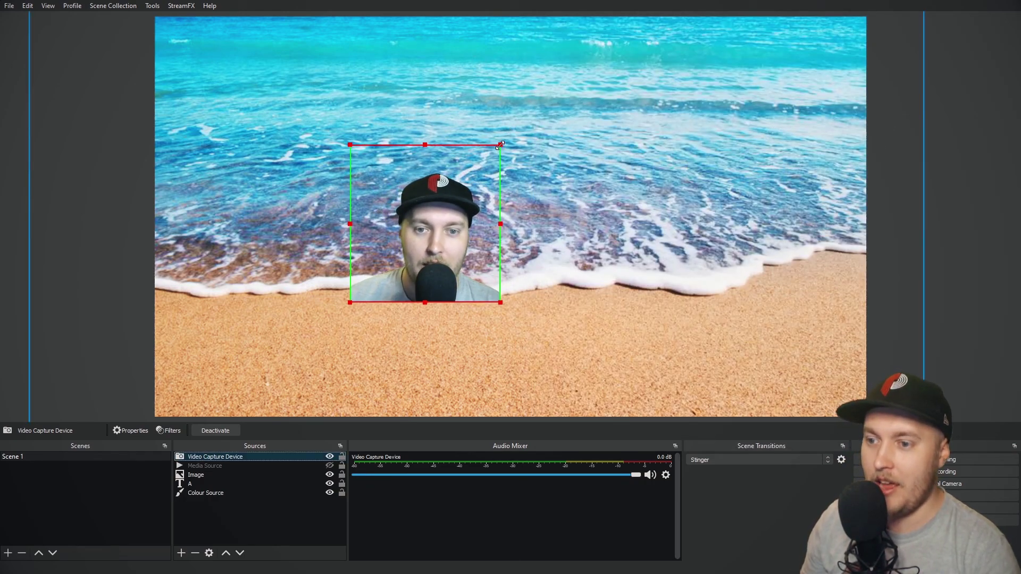
left_click_drag(500, 145, 588, 51)
left_click_drag(538, 113, 477, 189)
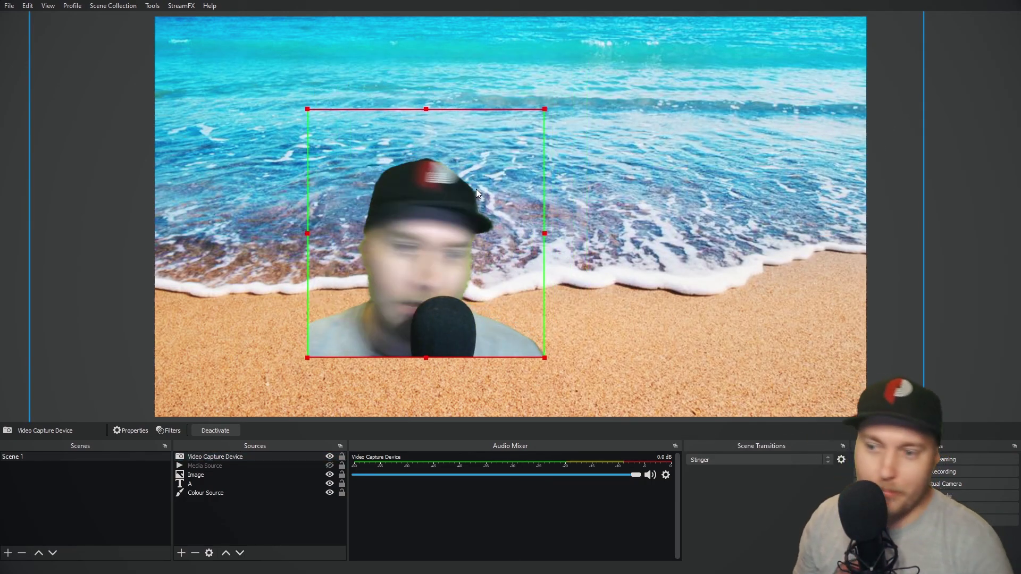